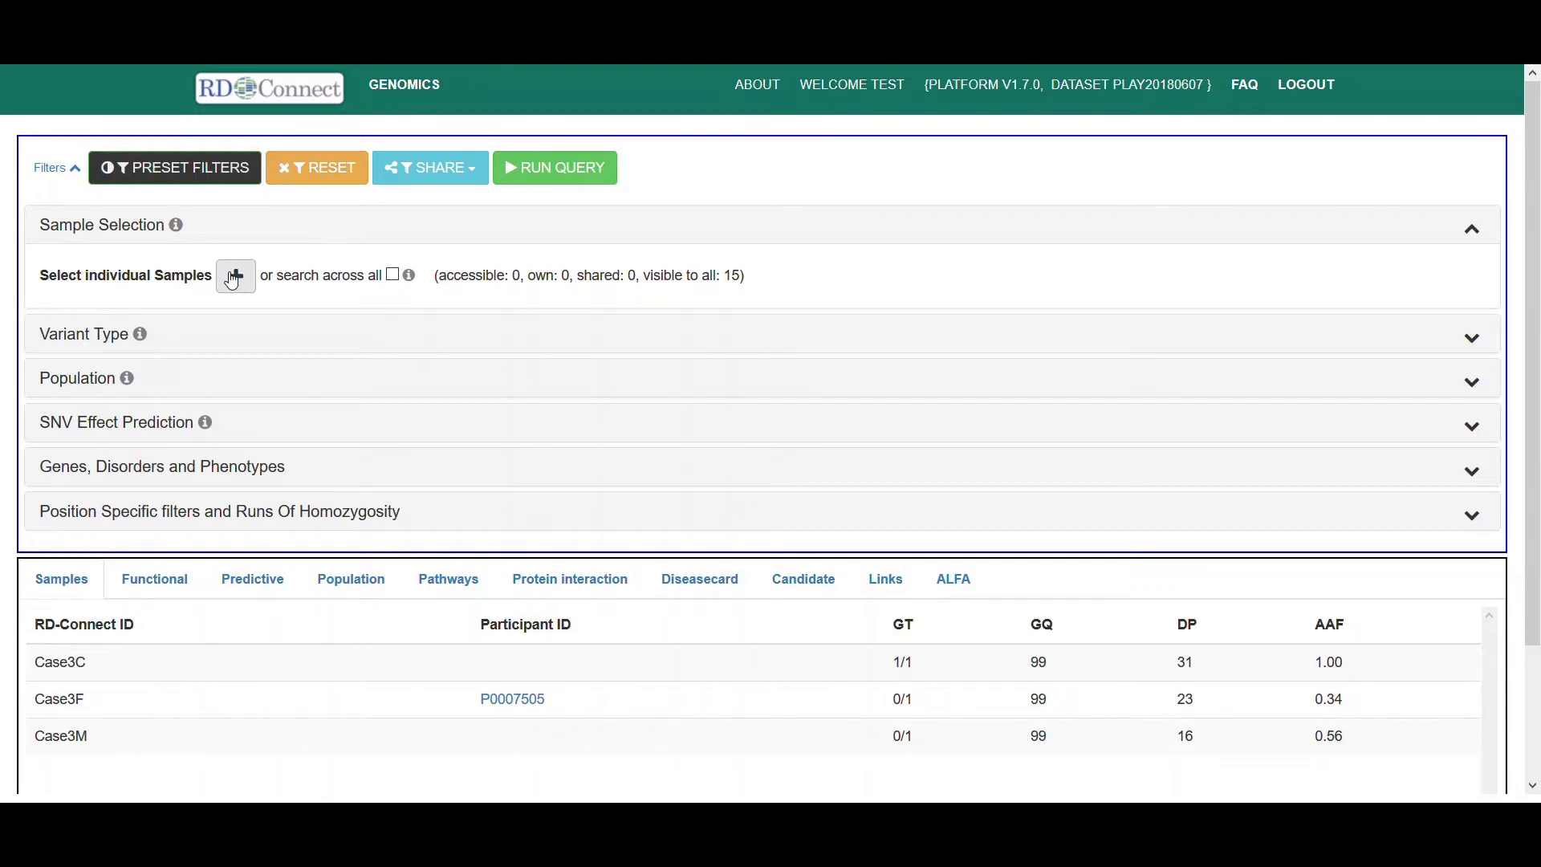
Add three individual sample rows and assign experiment Case3C to the affected first row.
left_click(233, 276)
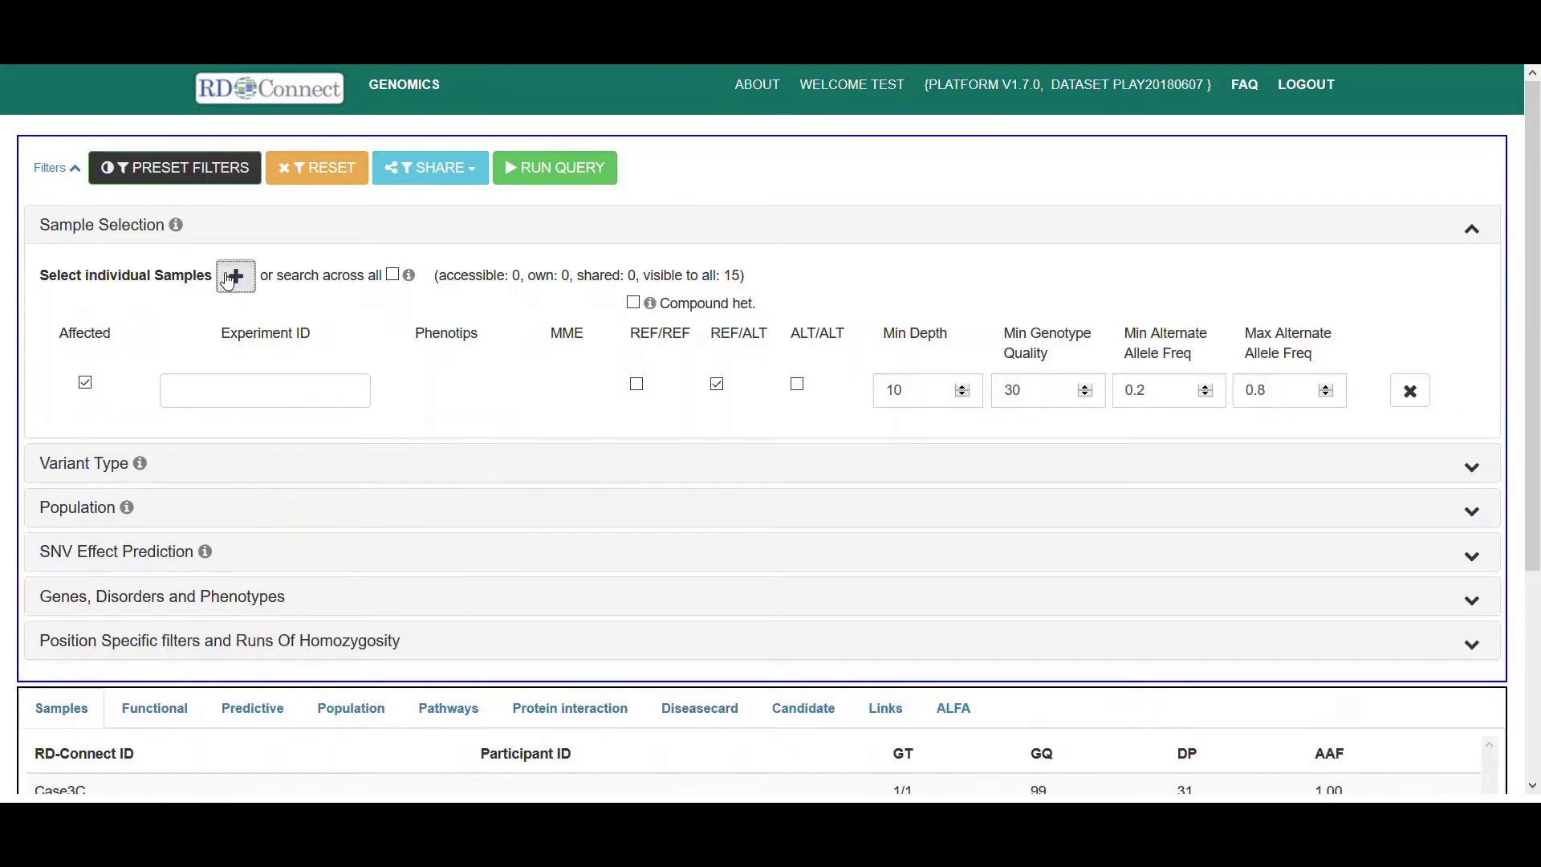
left_click(232, 276)
left_click(233, 277)
left_click(223, 390)
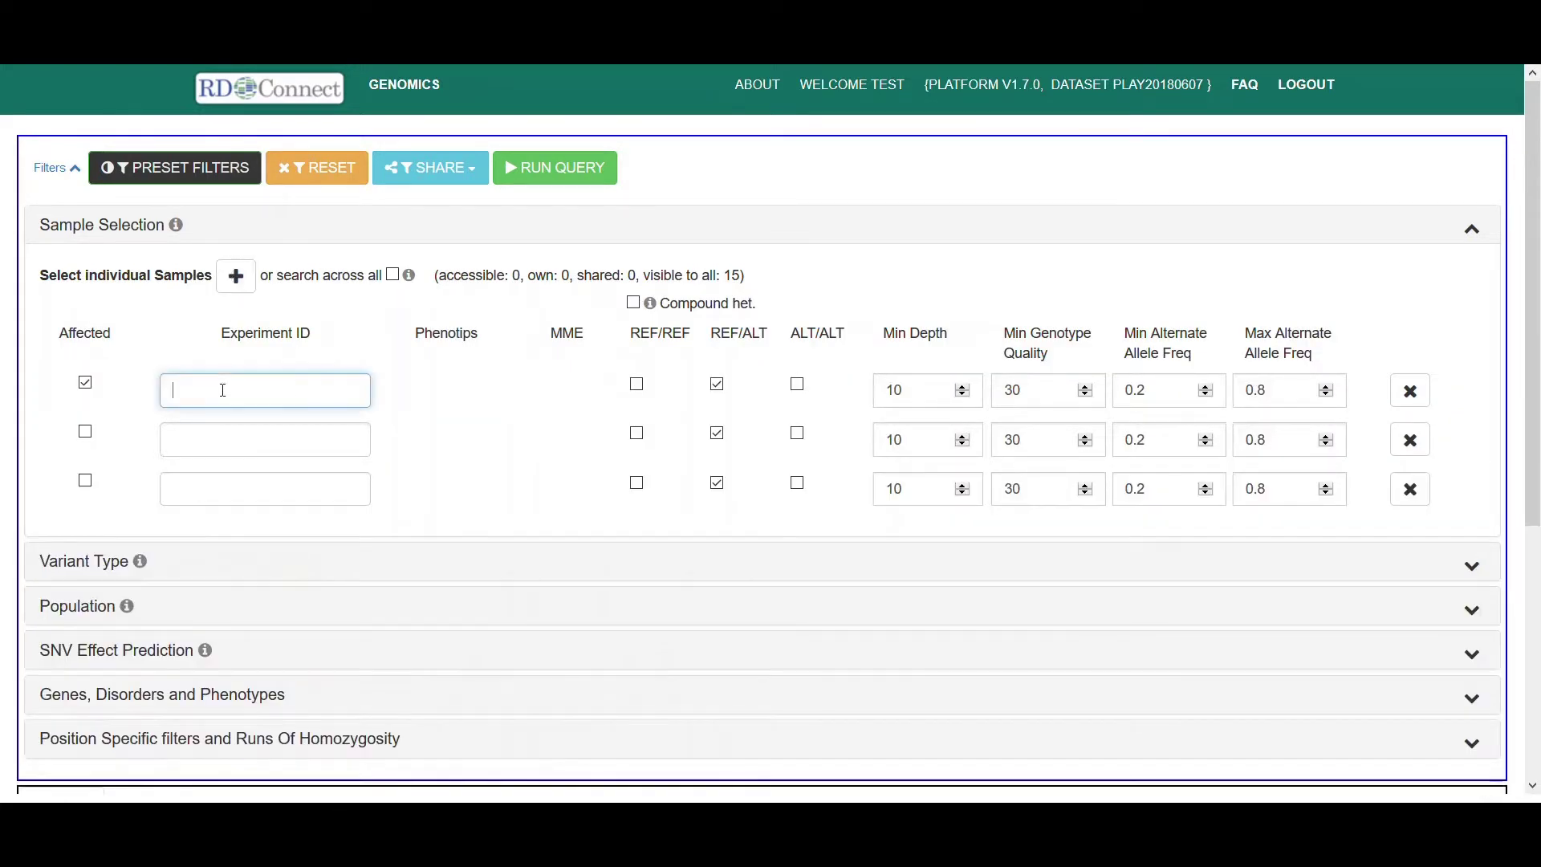
type("3c")
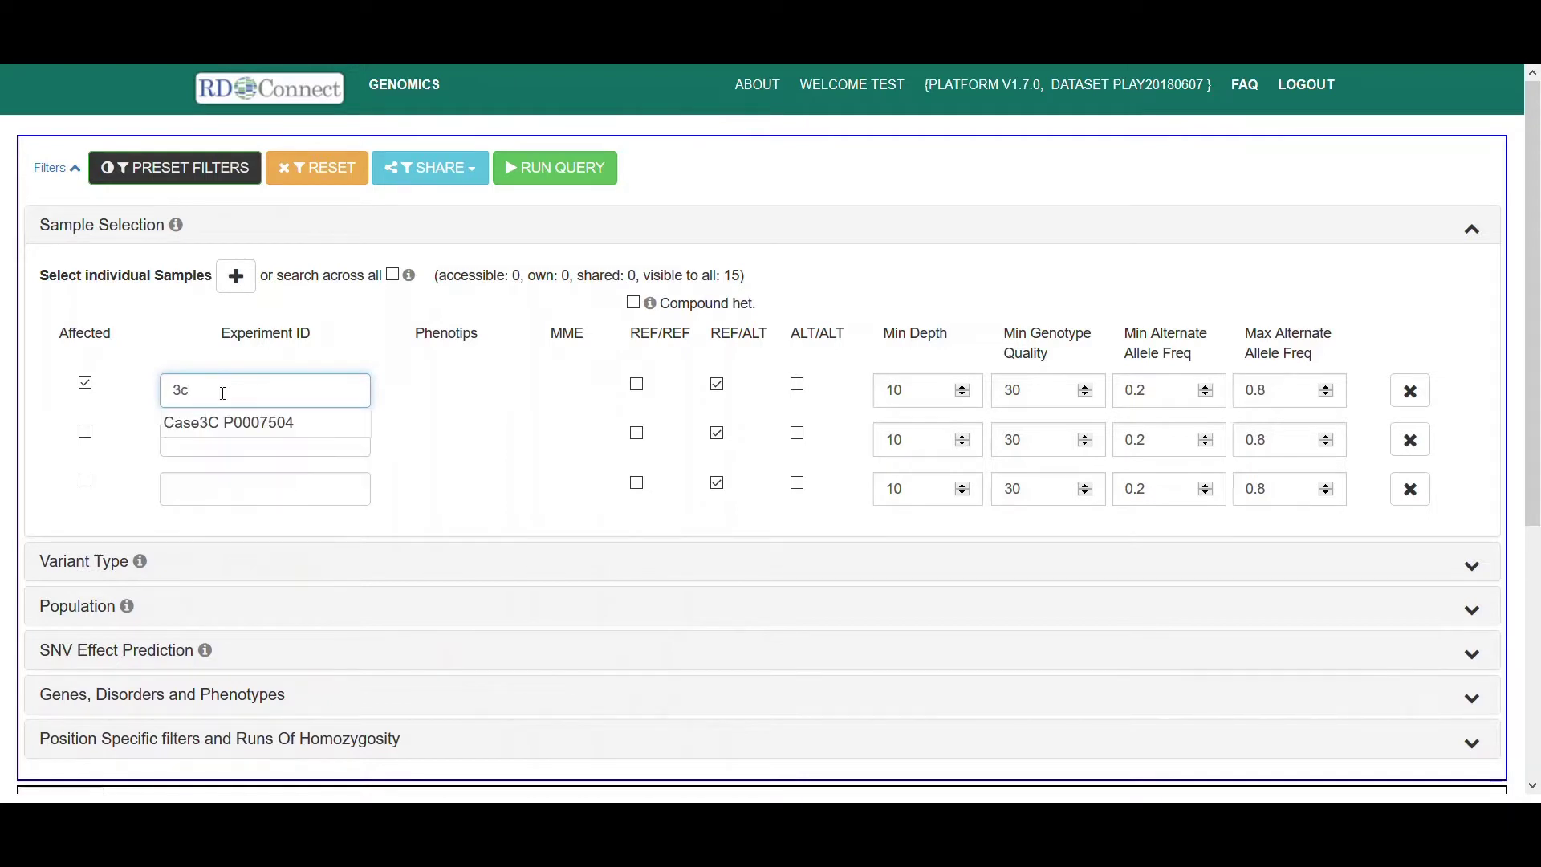
left_click(228, 422)
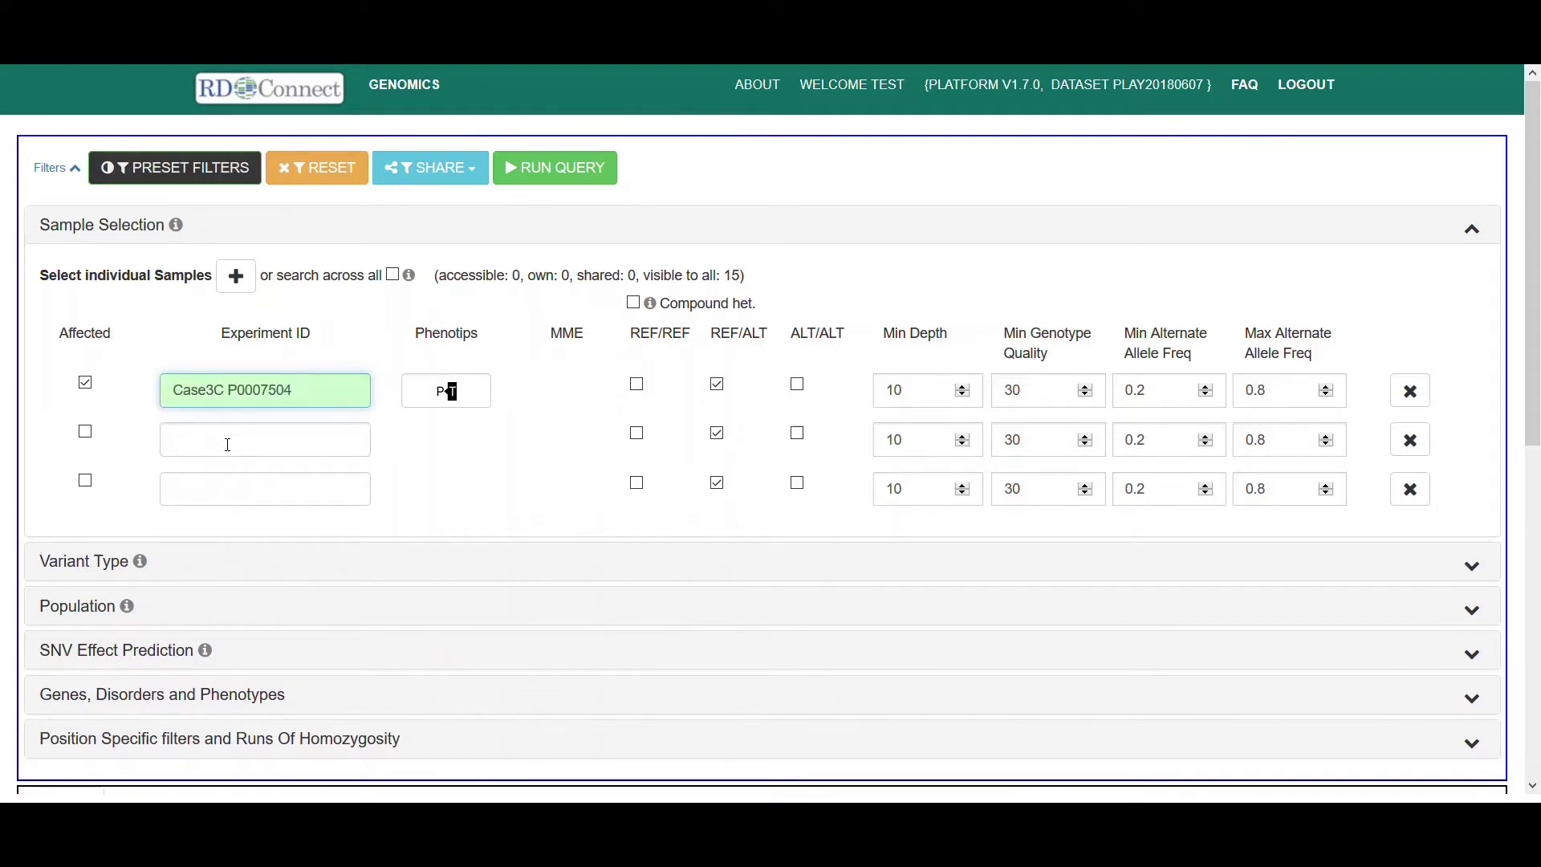
Assign experiment Case3M to the second sample row and Case3F to the third.
left_click(228, 443)
type("3m")
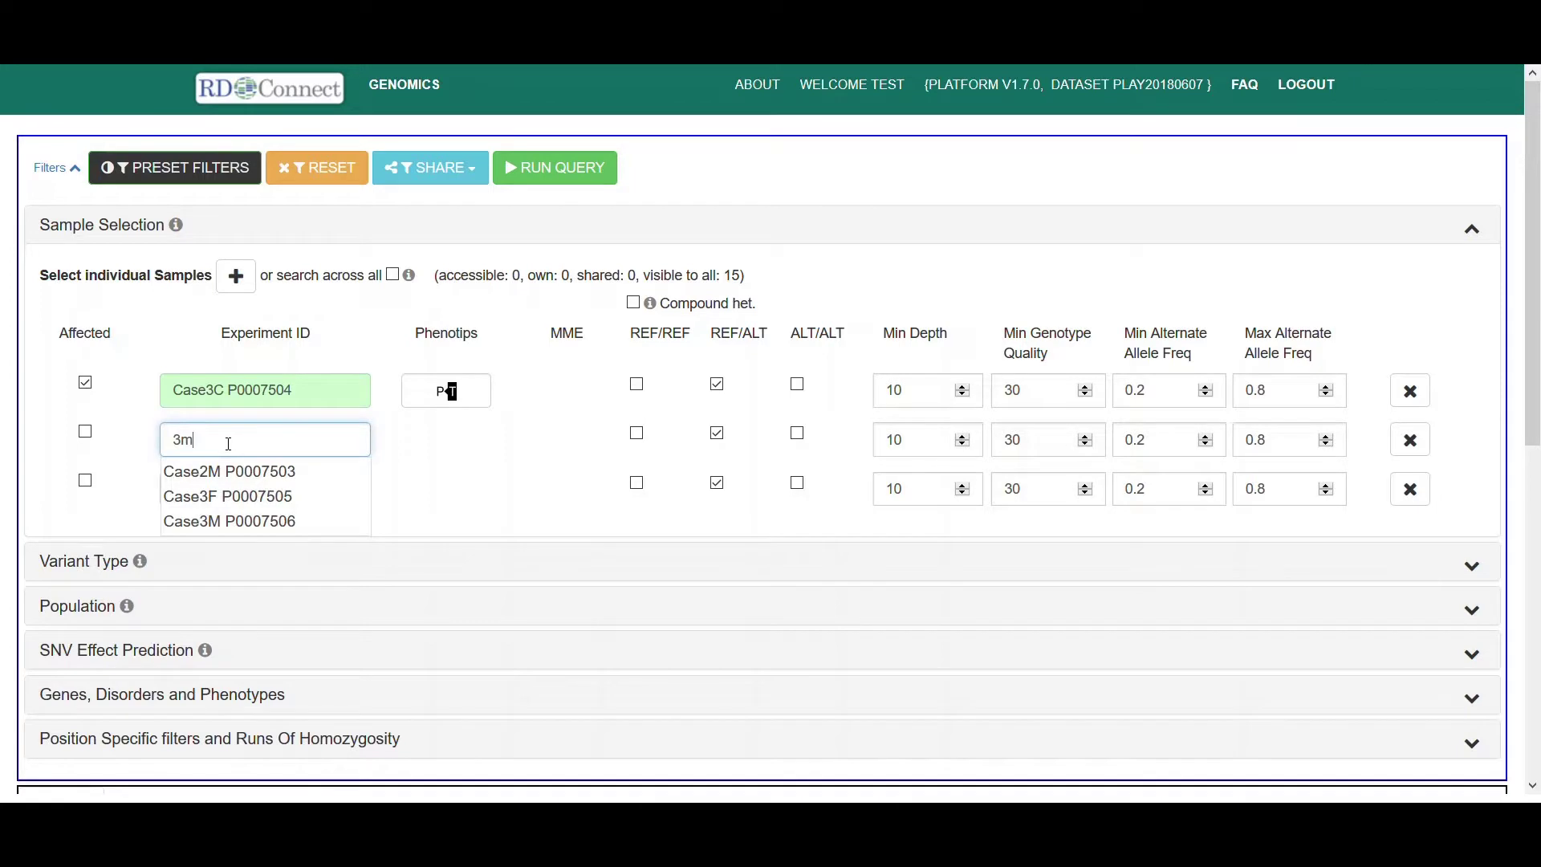
left_click(231, 473)
left_click(212, 483)
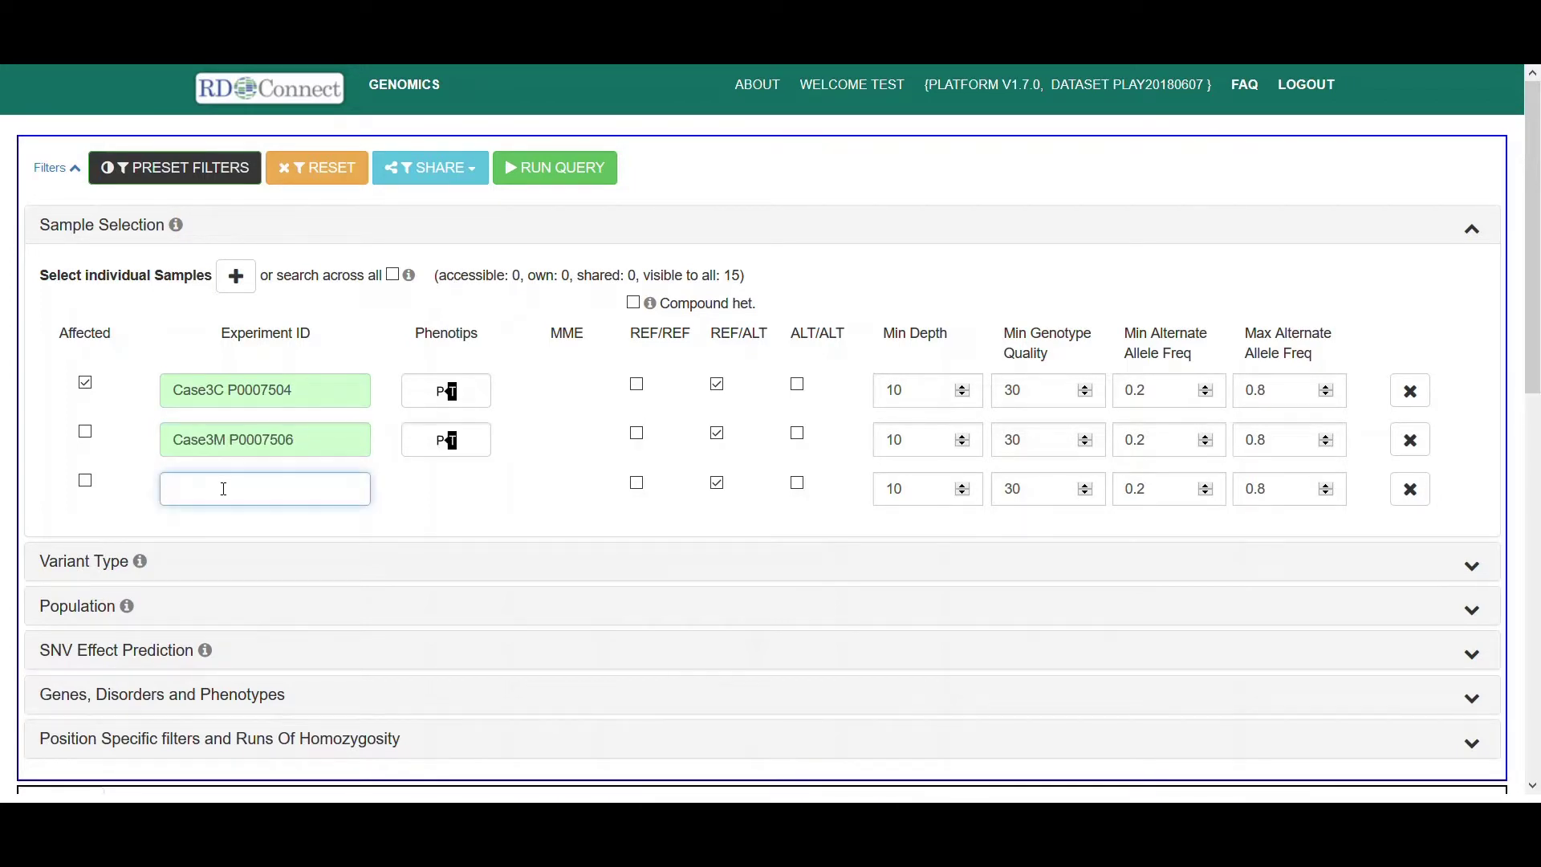
type("3f")
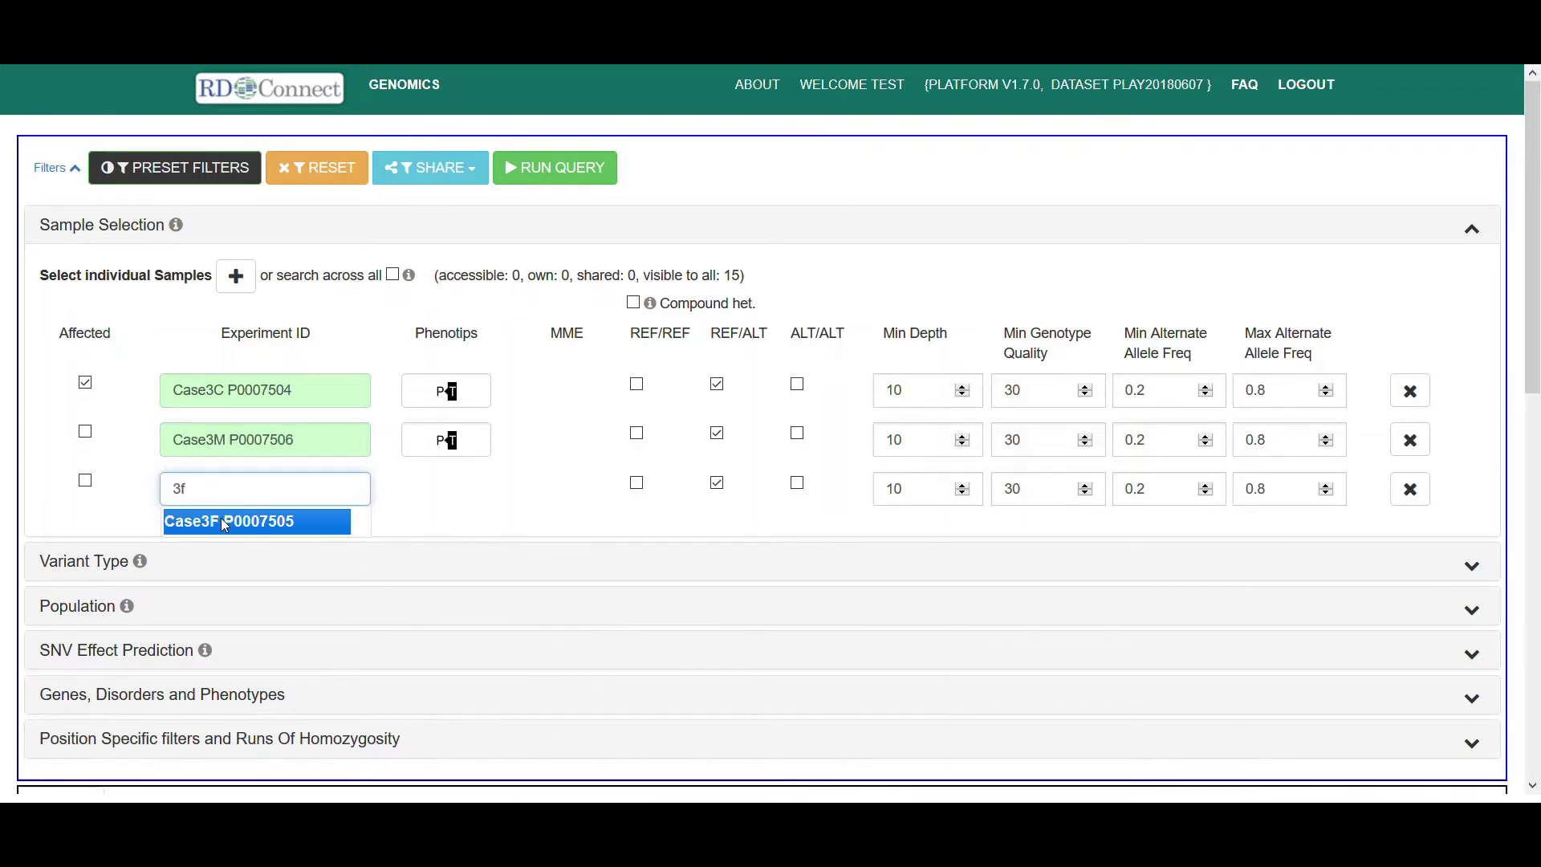
left_click(225, 523)
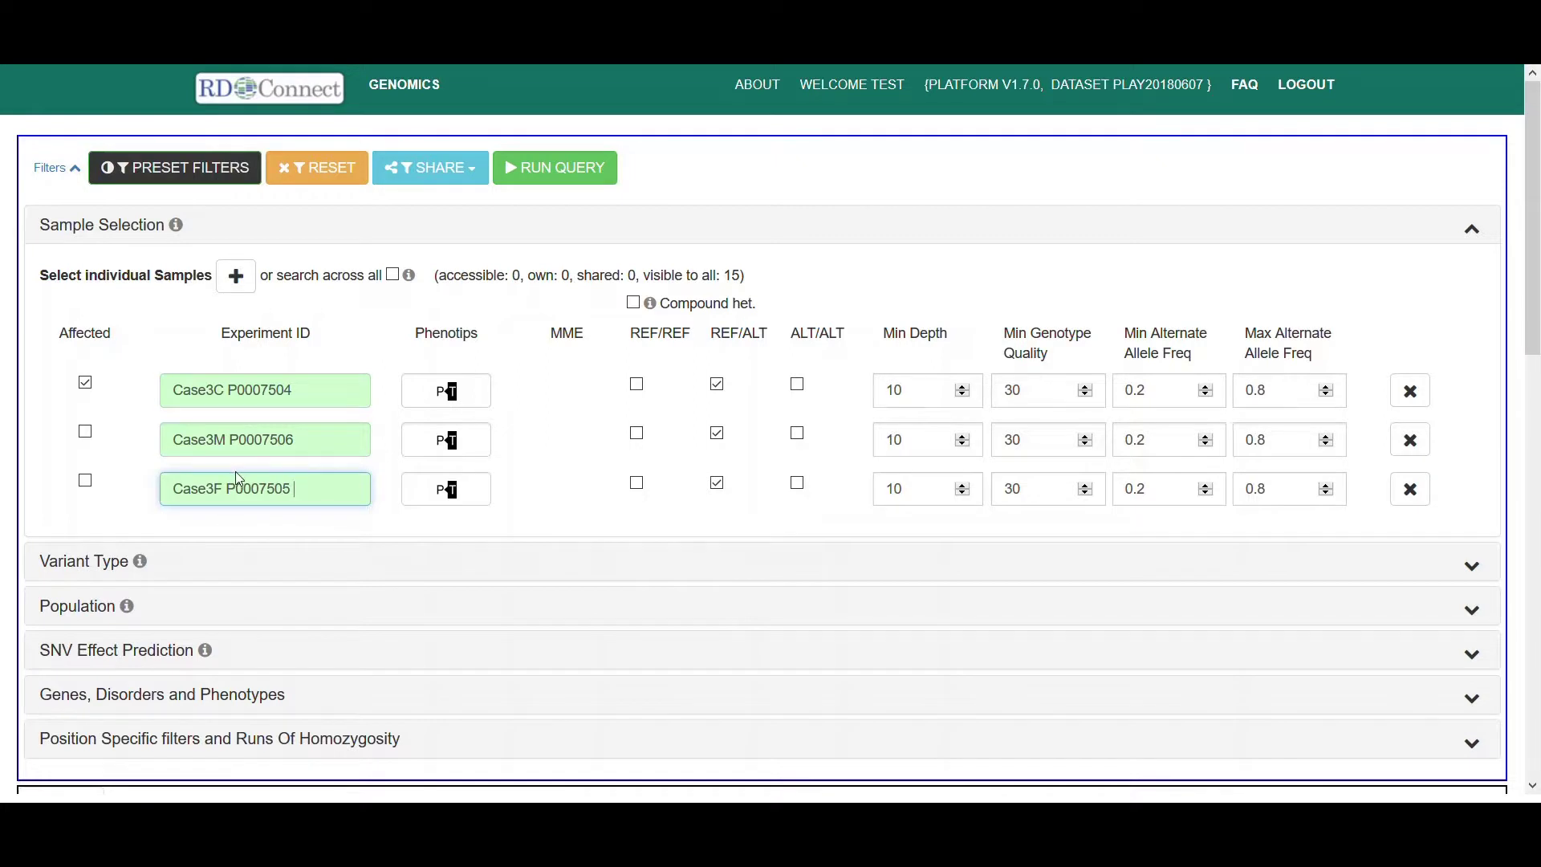
Examine the PhenoTips data for Case3C, including clinical status, pedigree and HPO terms.
left_click(453, 398)
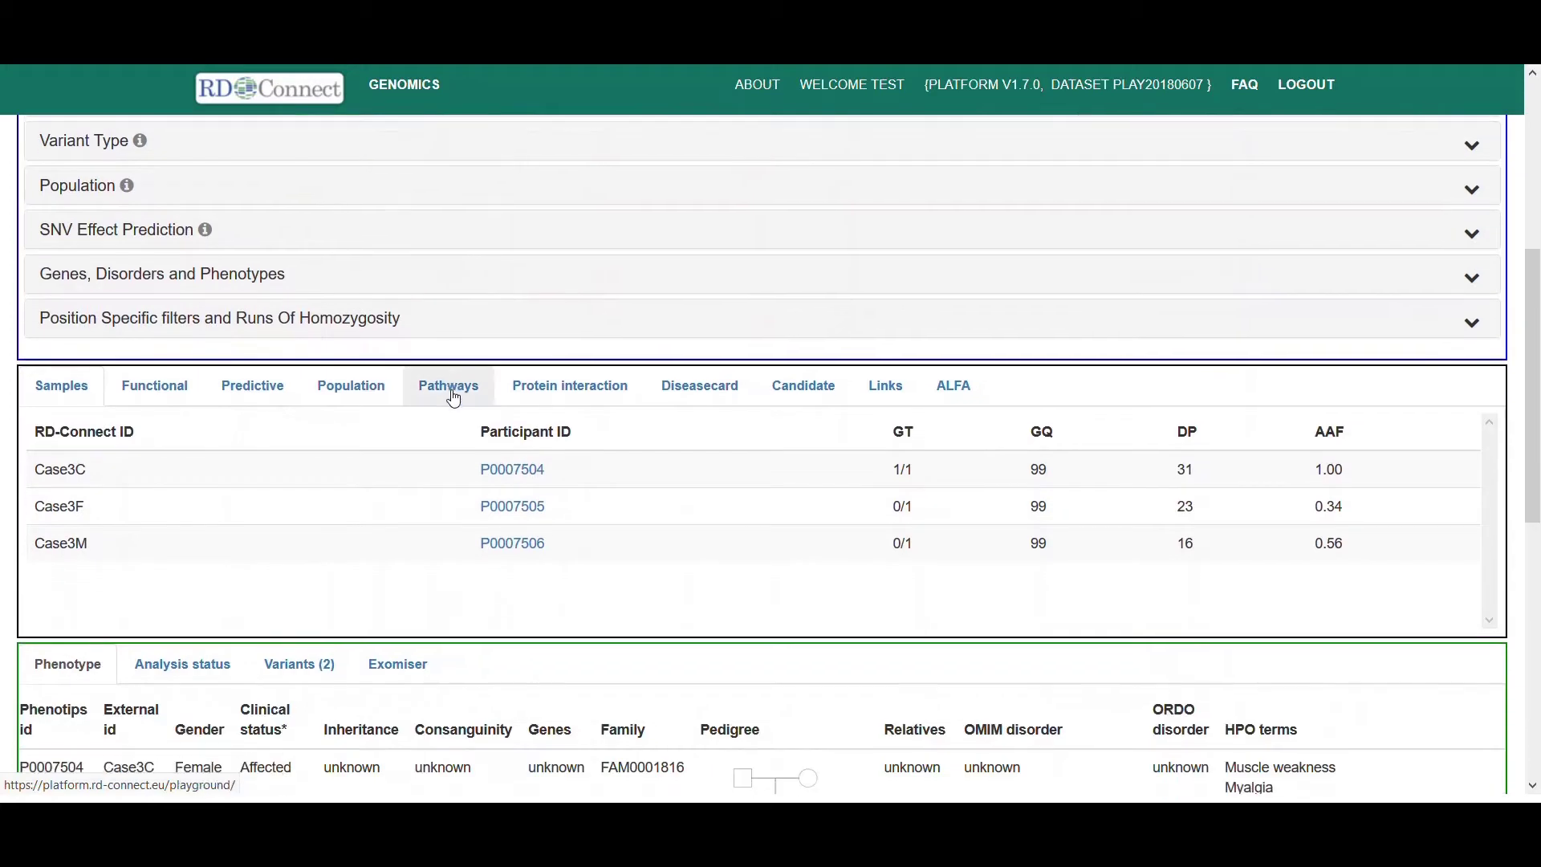
scroll(453, 399, "up", 1)
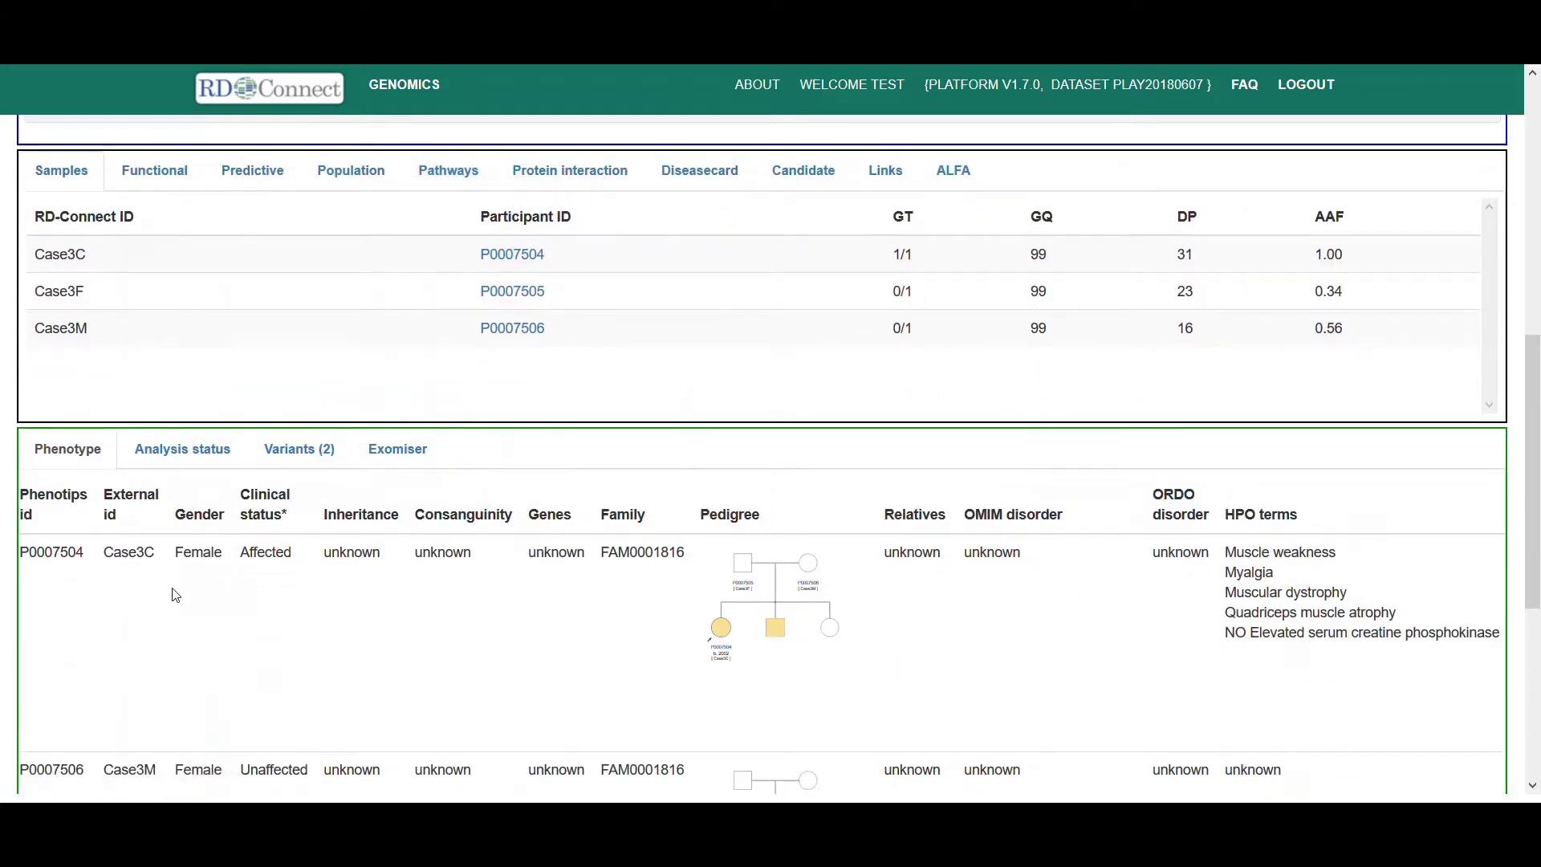
scroll(173, 595, "up", 5)
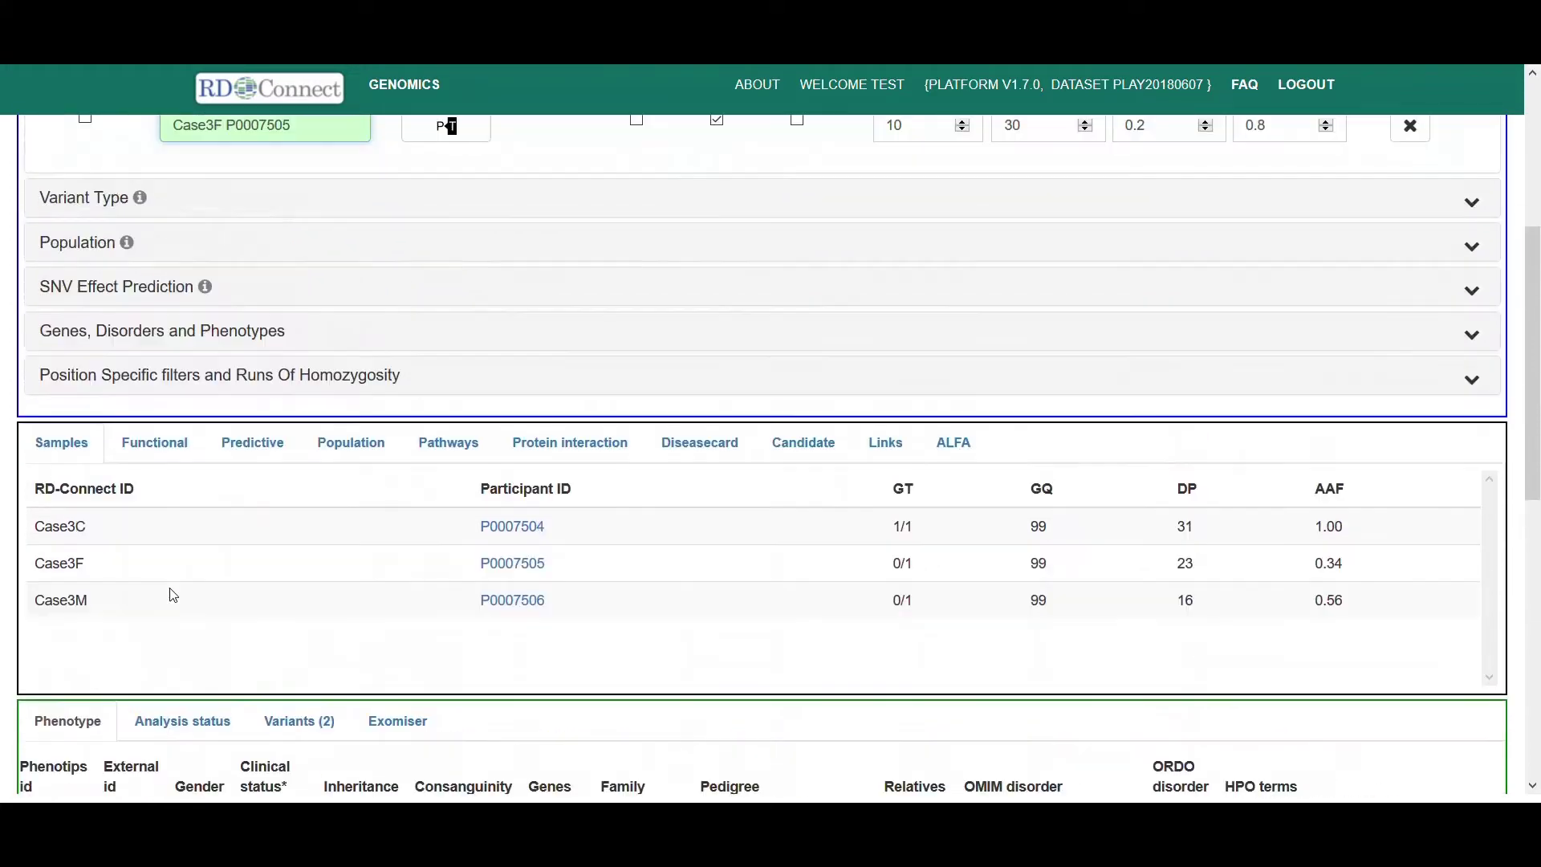
scroll(171, 597, "up", 3)
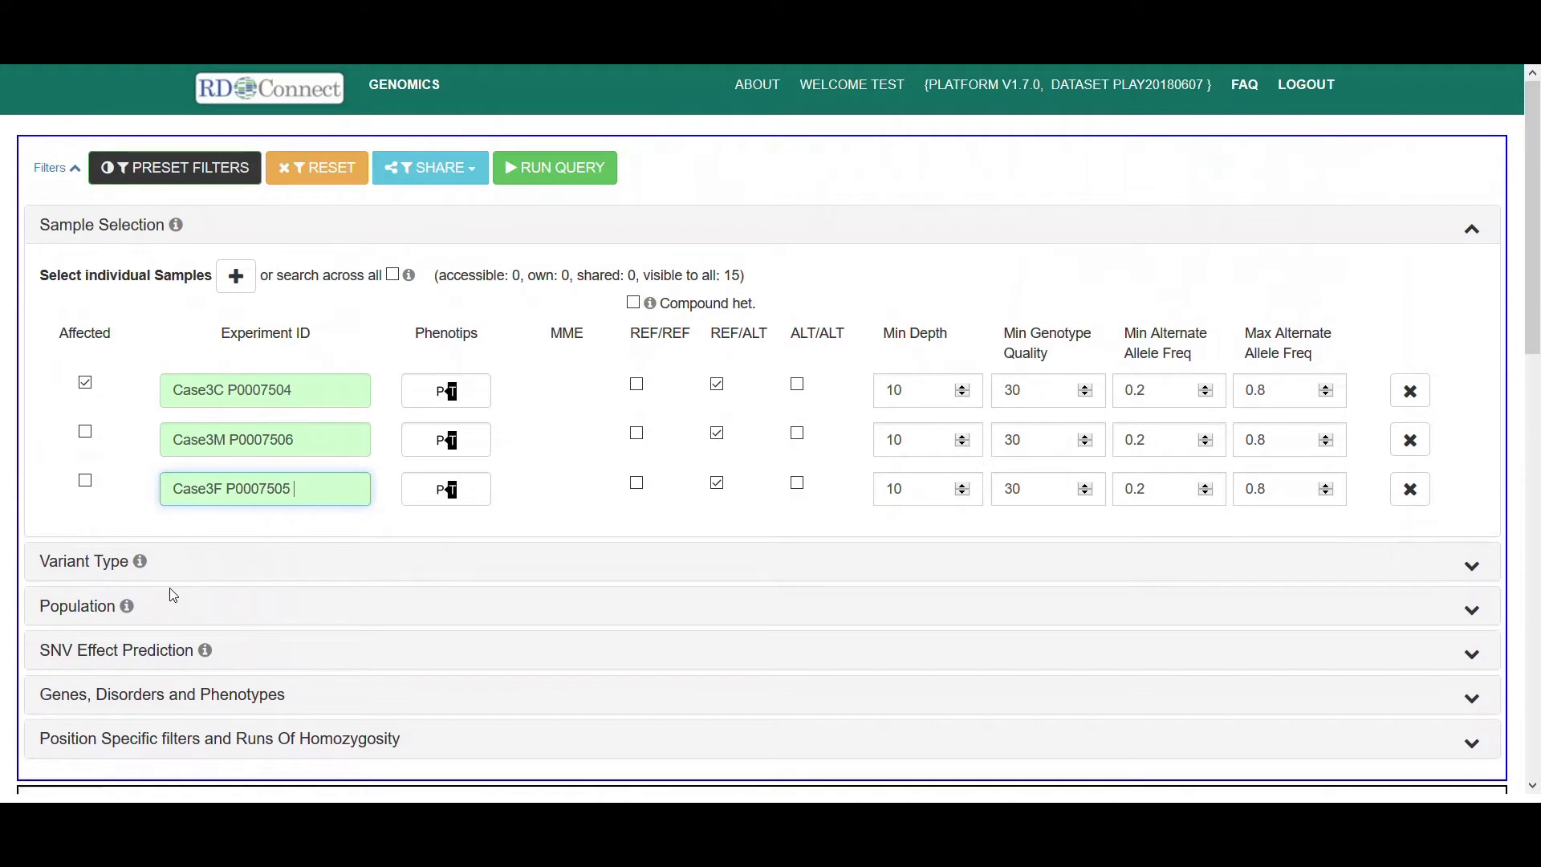
Restrict Case3C's genotype to ALT/ALT only, leaving REF/ALT unselected, and run the query.
left_click(797, 385)
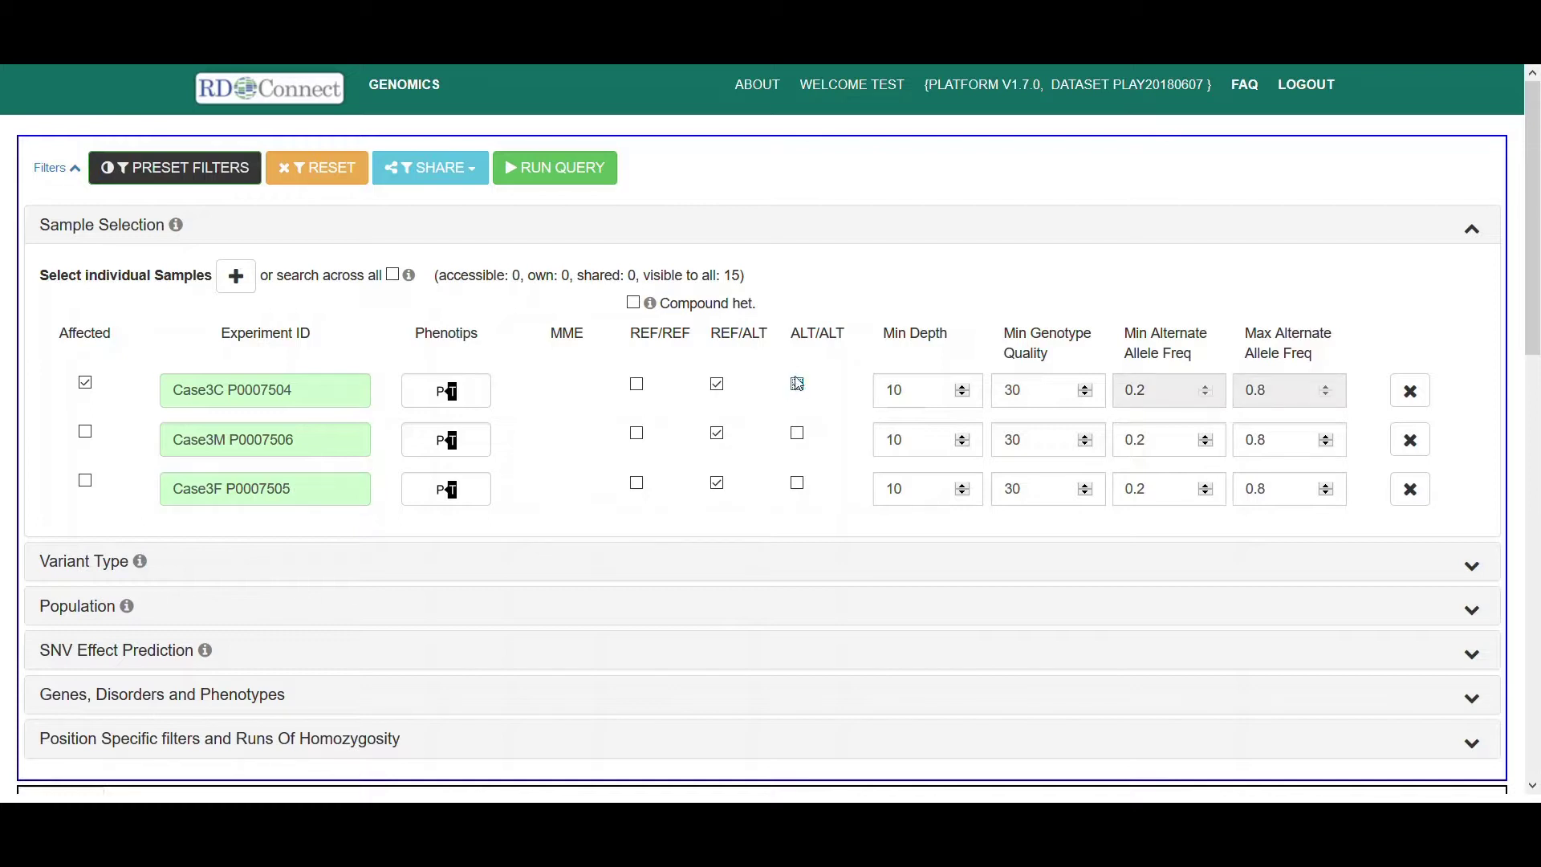
left_click(717, 384)
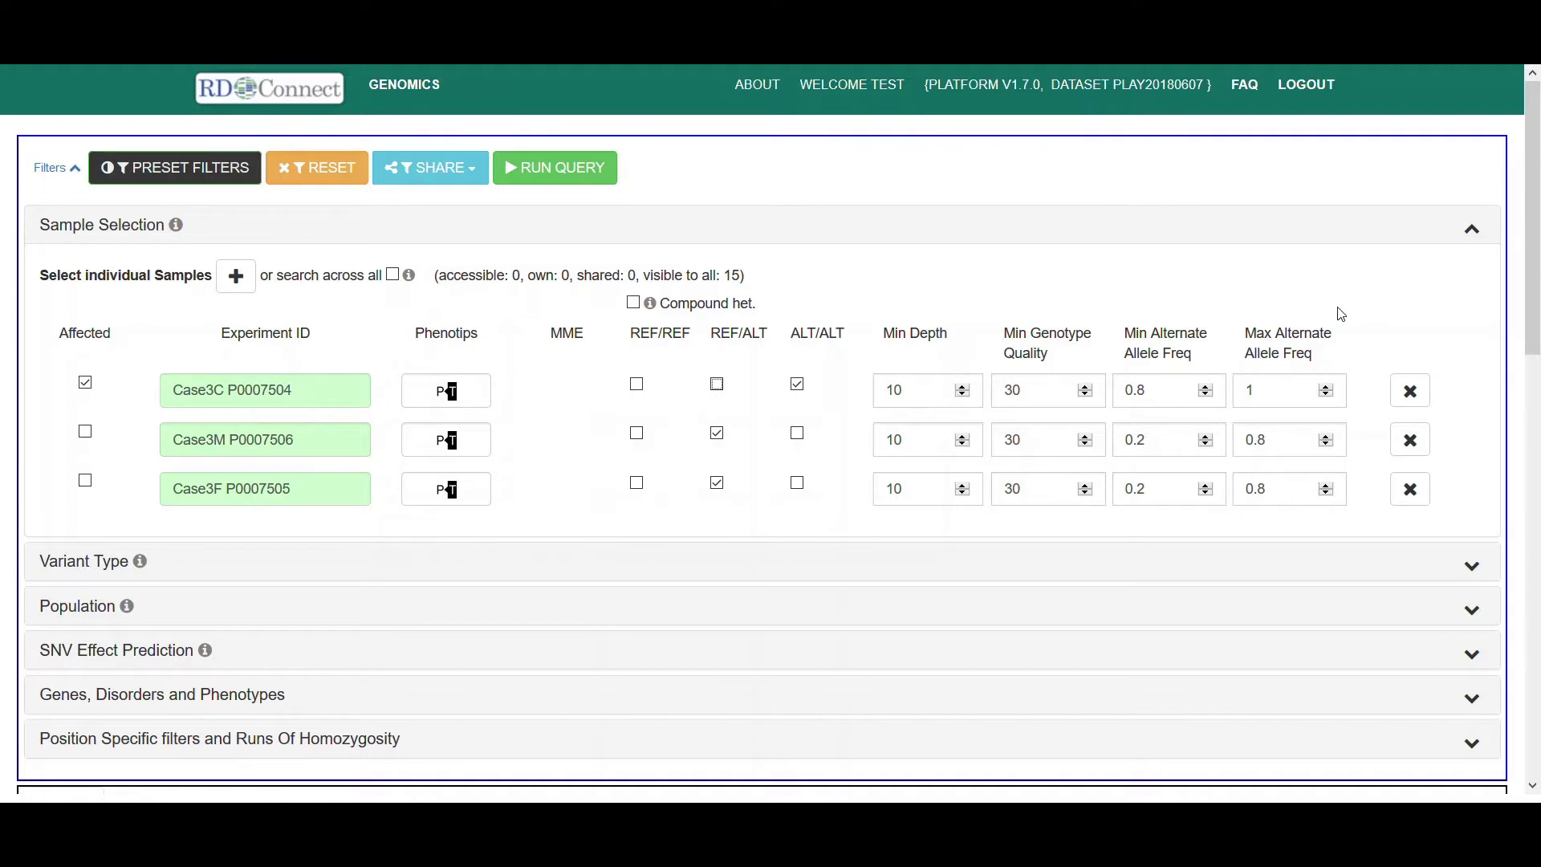
left_click(551, 180)
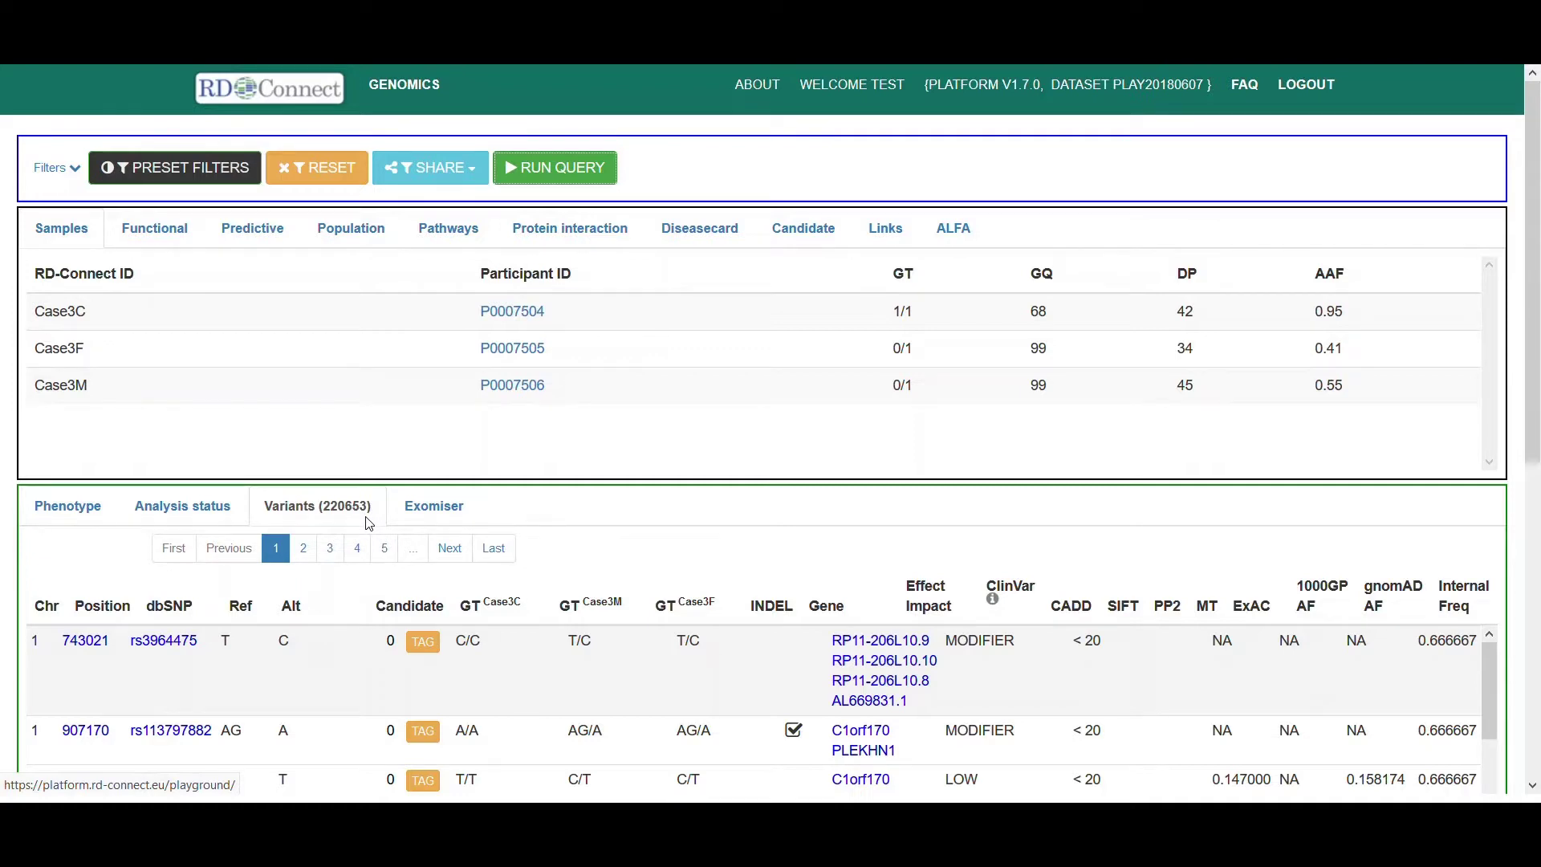
Reopen the filters and limit the variant type to High and Moderate variant classes with the Protein_coding transcript biotype.
left_click(55, 167)
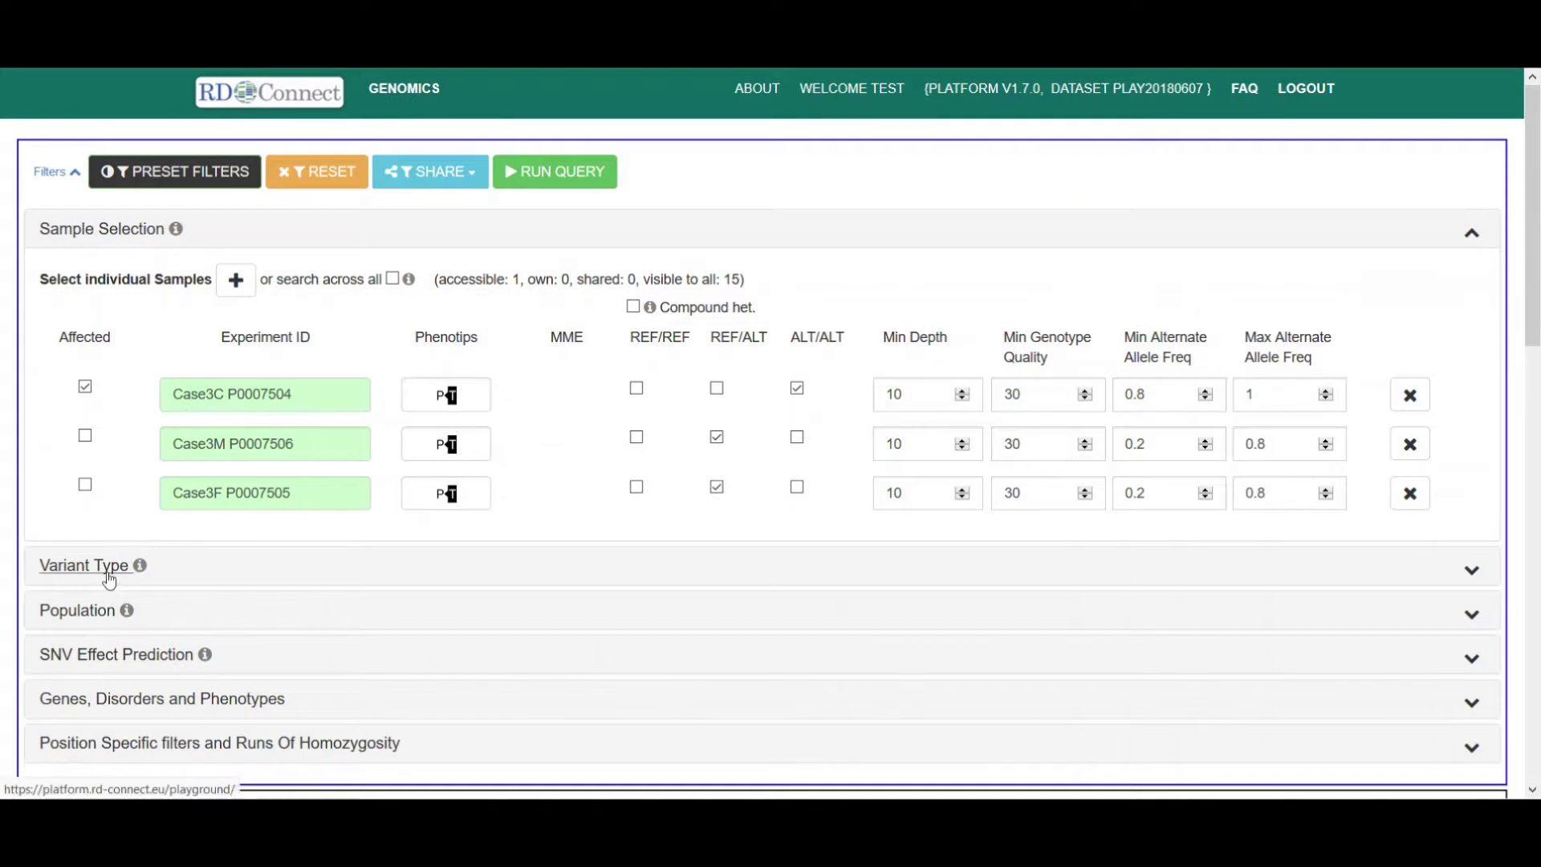
left_click(105, 577)
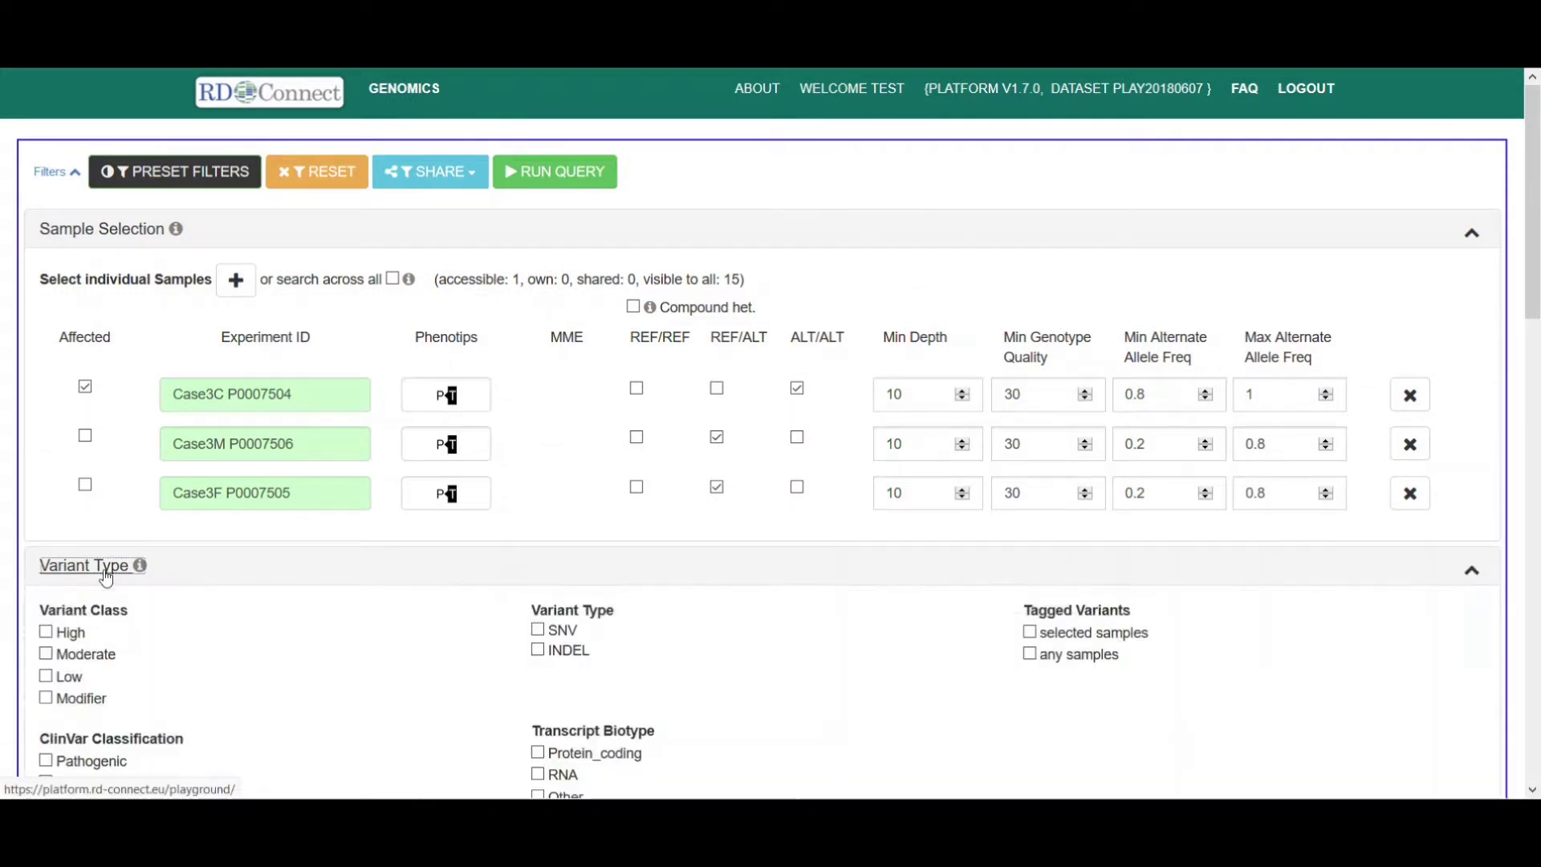
scroll(105, 579, "down", 1)
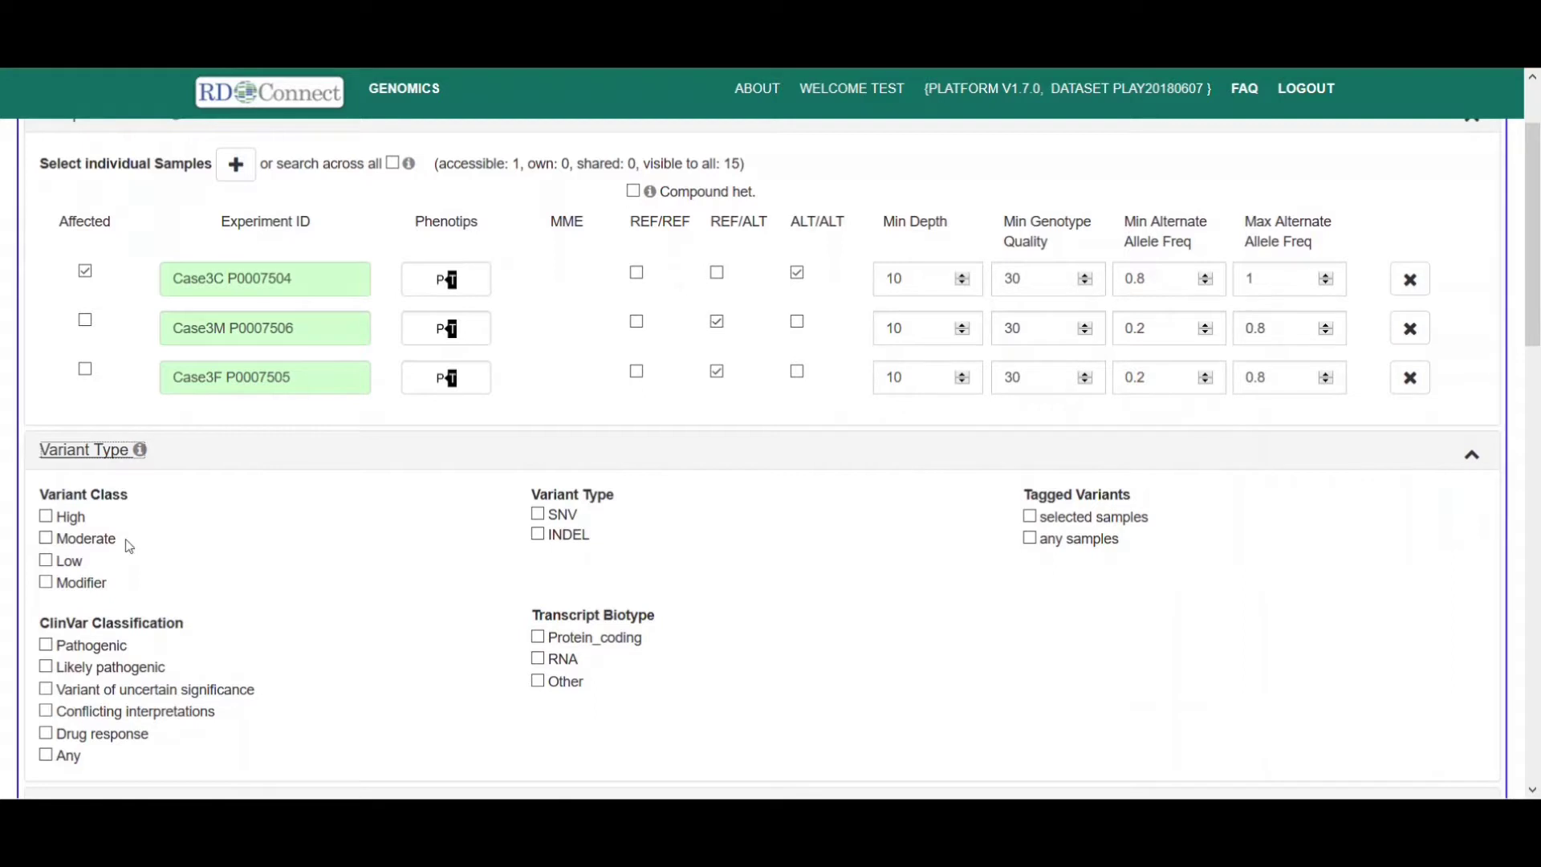
left_click(45, 517)
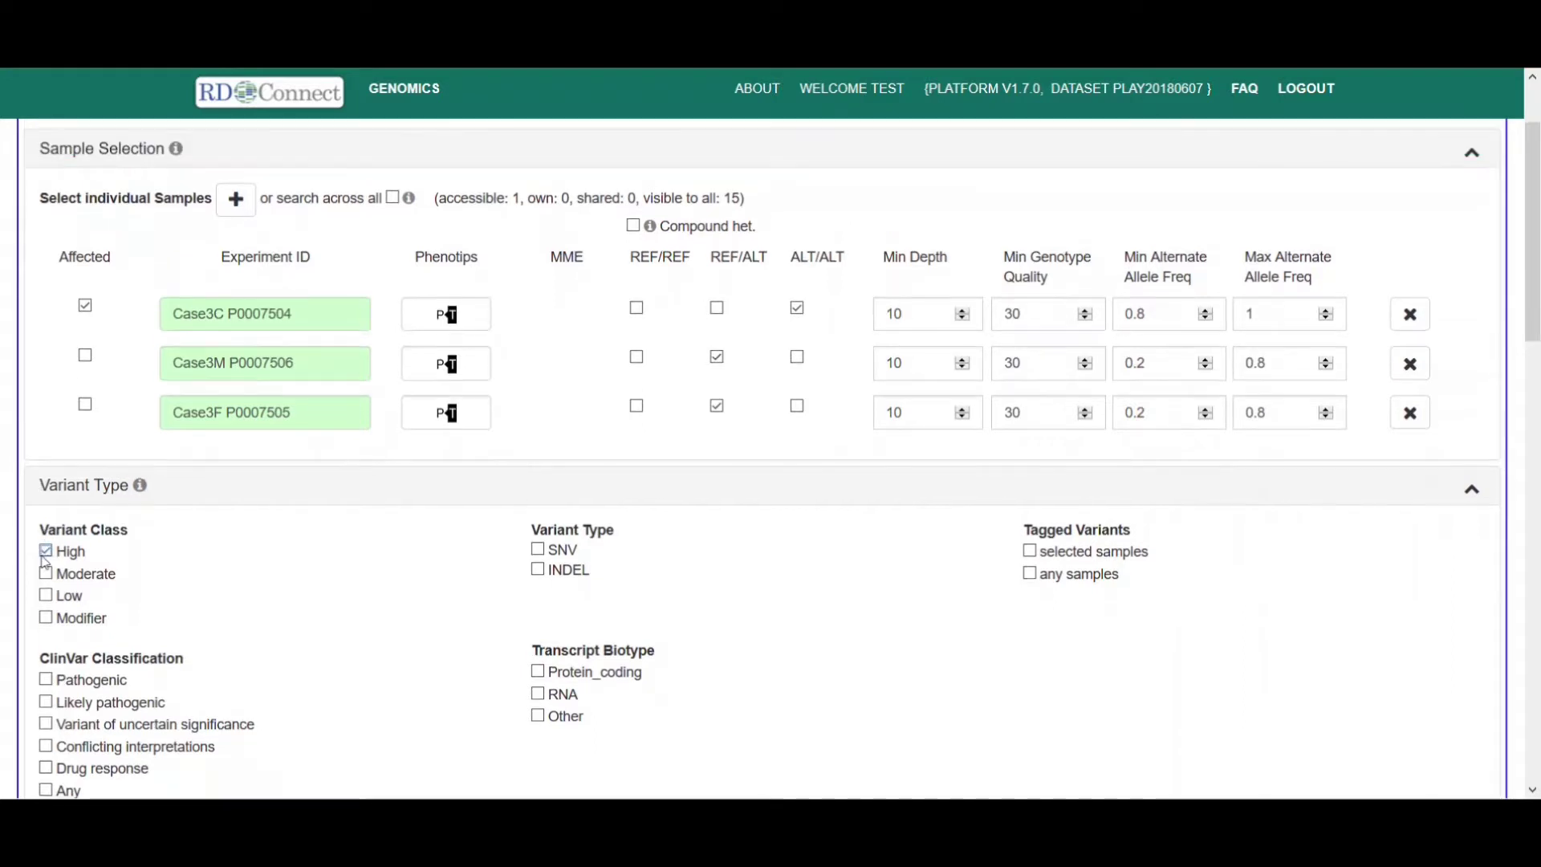
left_click(47, 575)
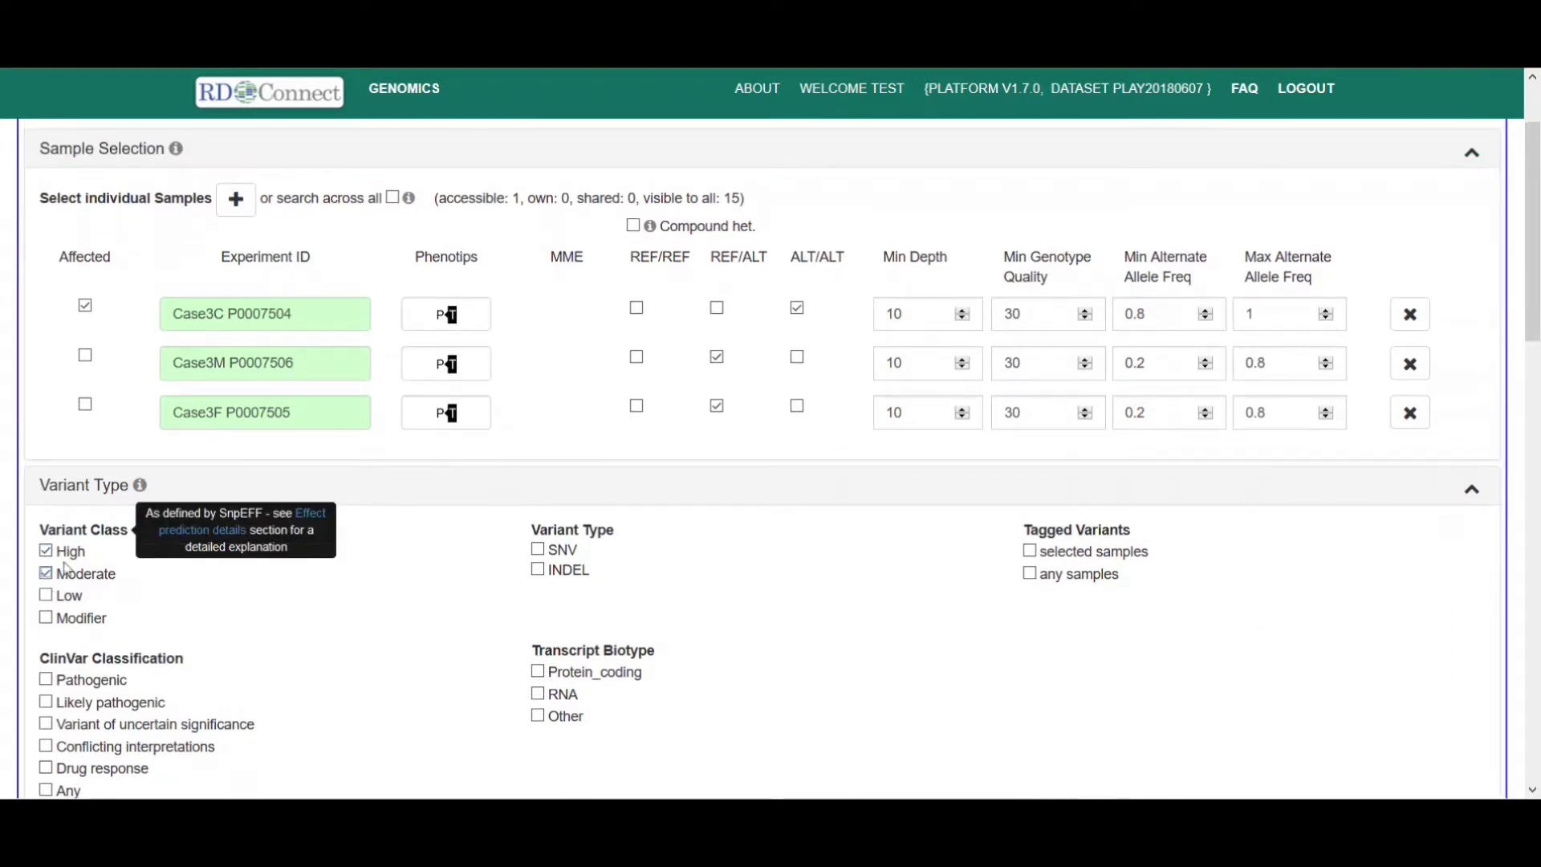
mouse_move(70, 555)
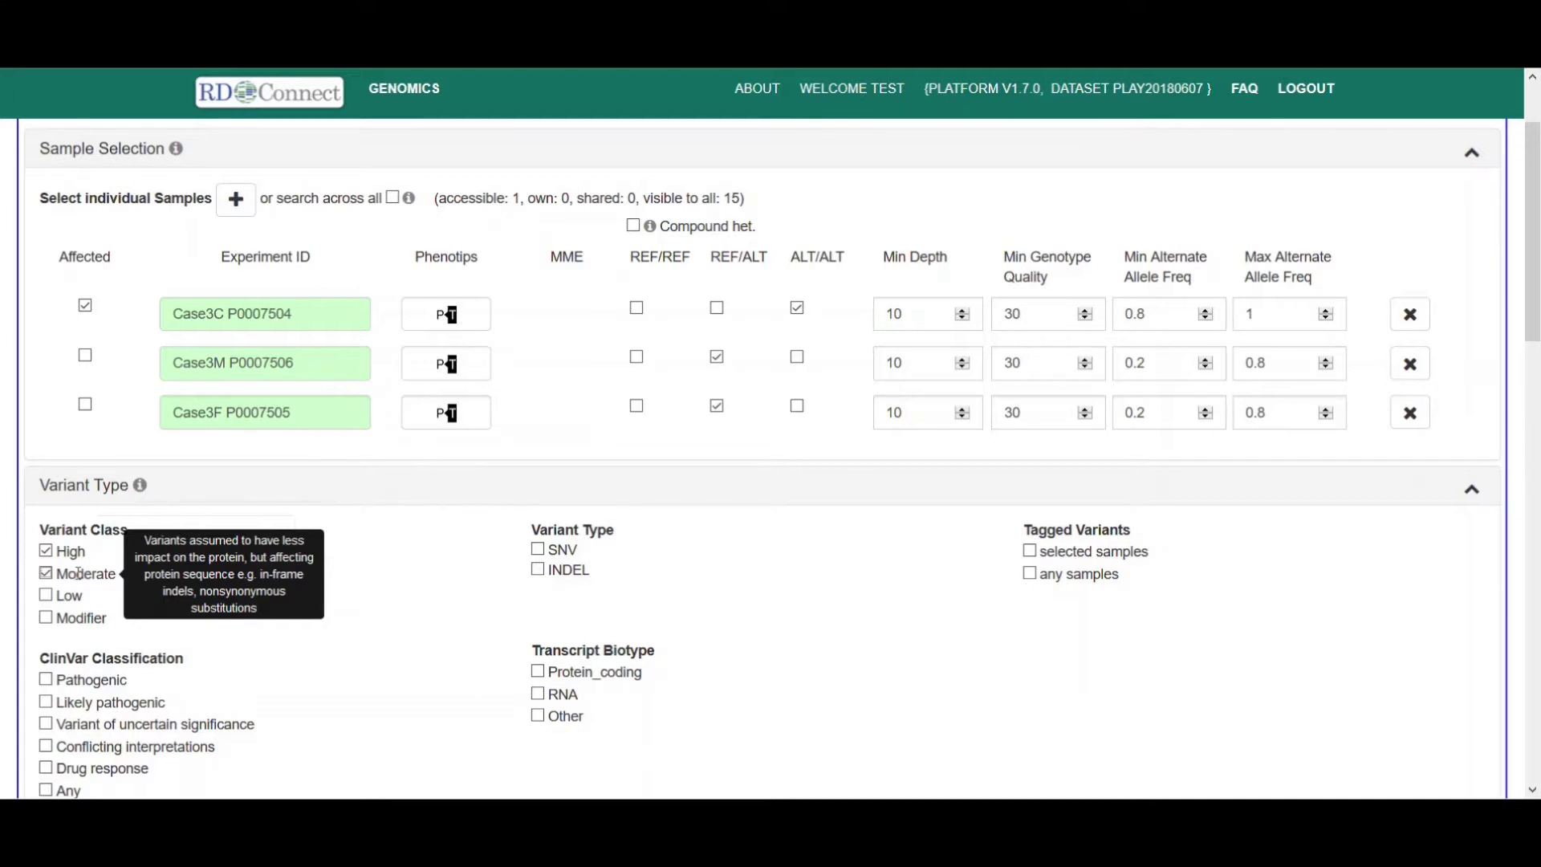
scroll(459, 601, "down", 1)
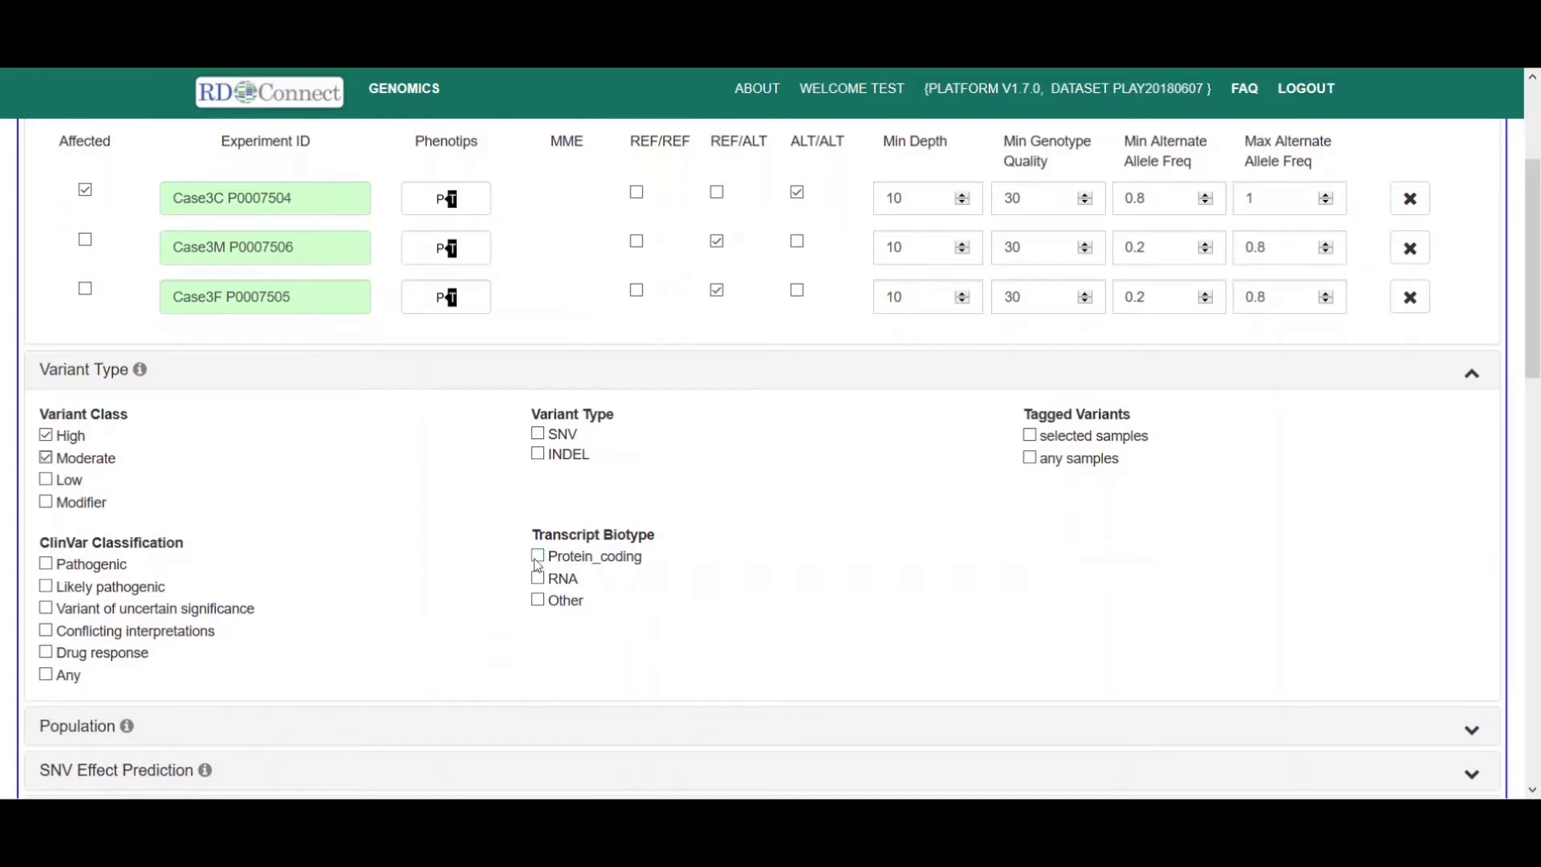
left_click(542, 555)
Set the gnomAD AF population filter to 0.02.
scroll(431, 562, "down", 1)
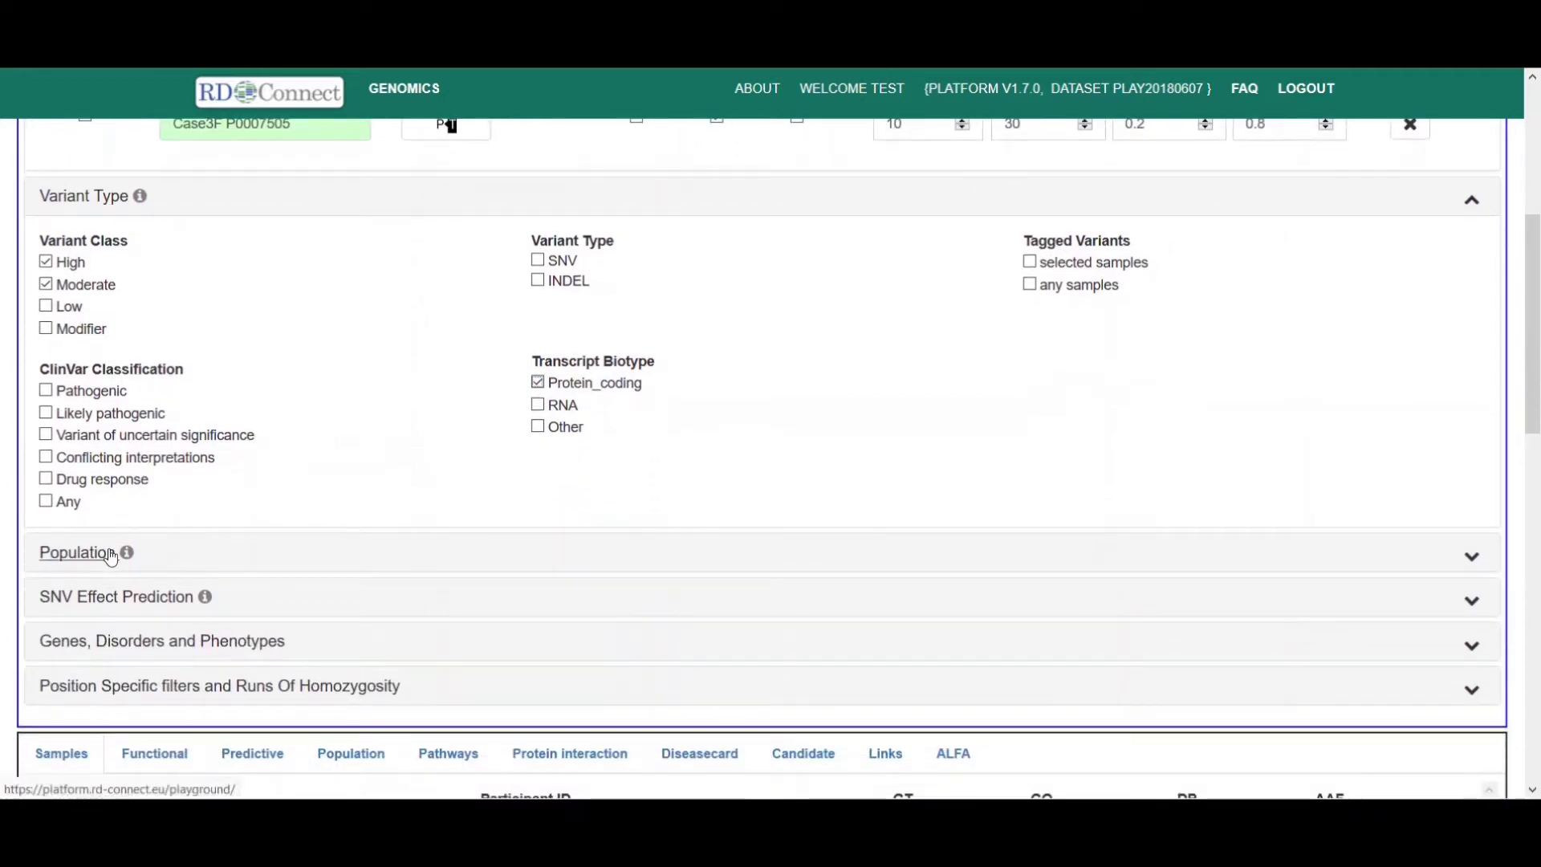
left_click(88, 561)
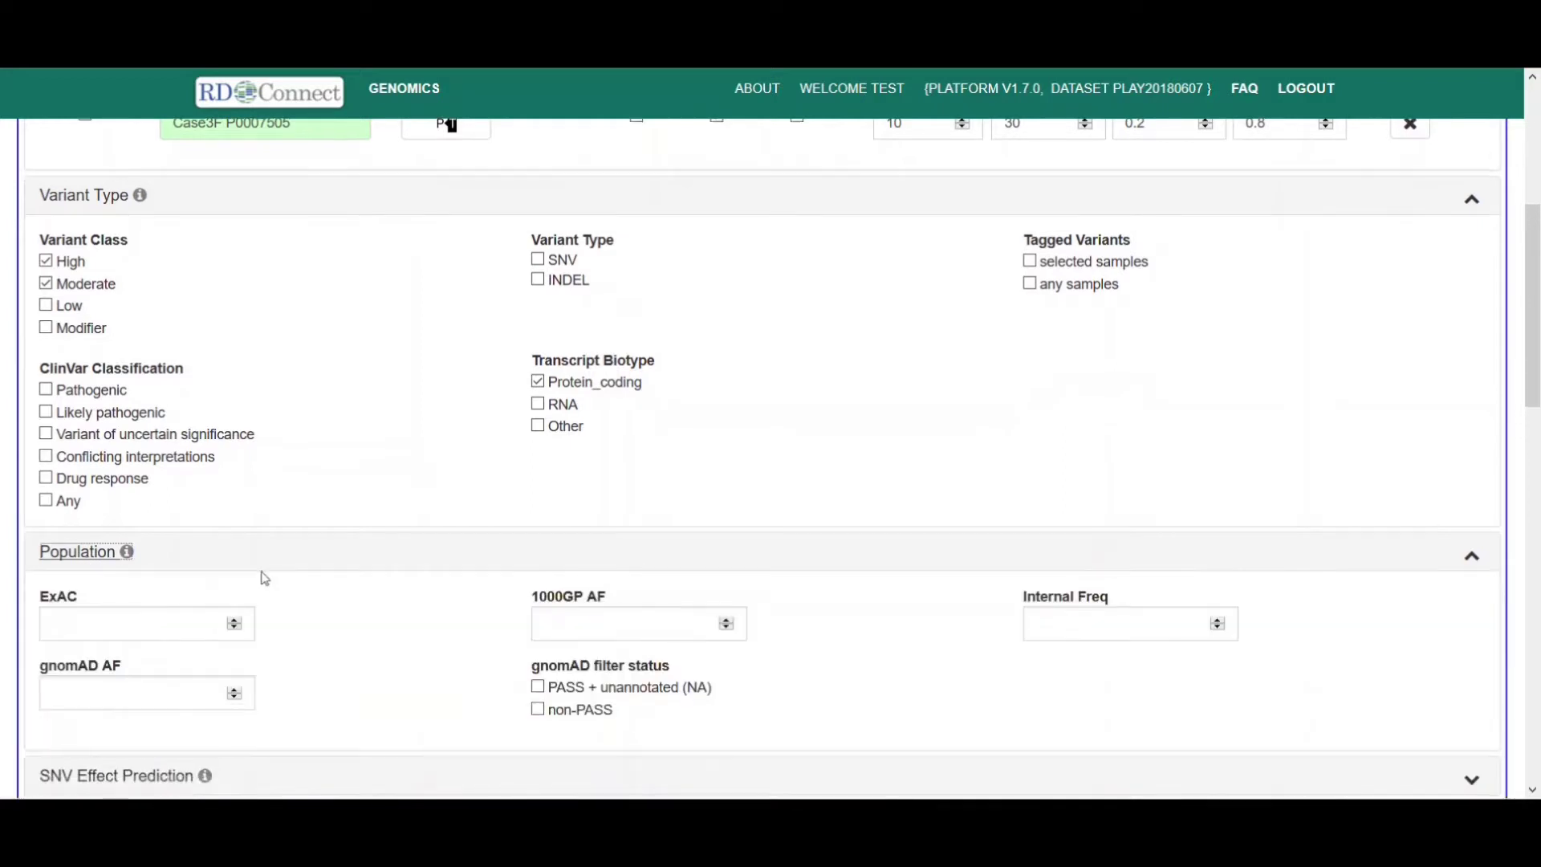
scroll(297, 573, "down", 1)
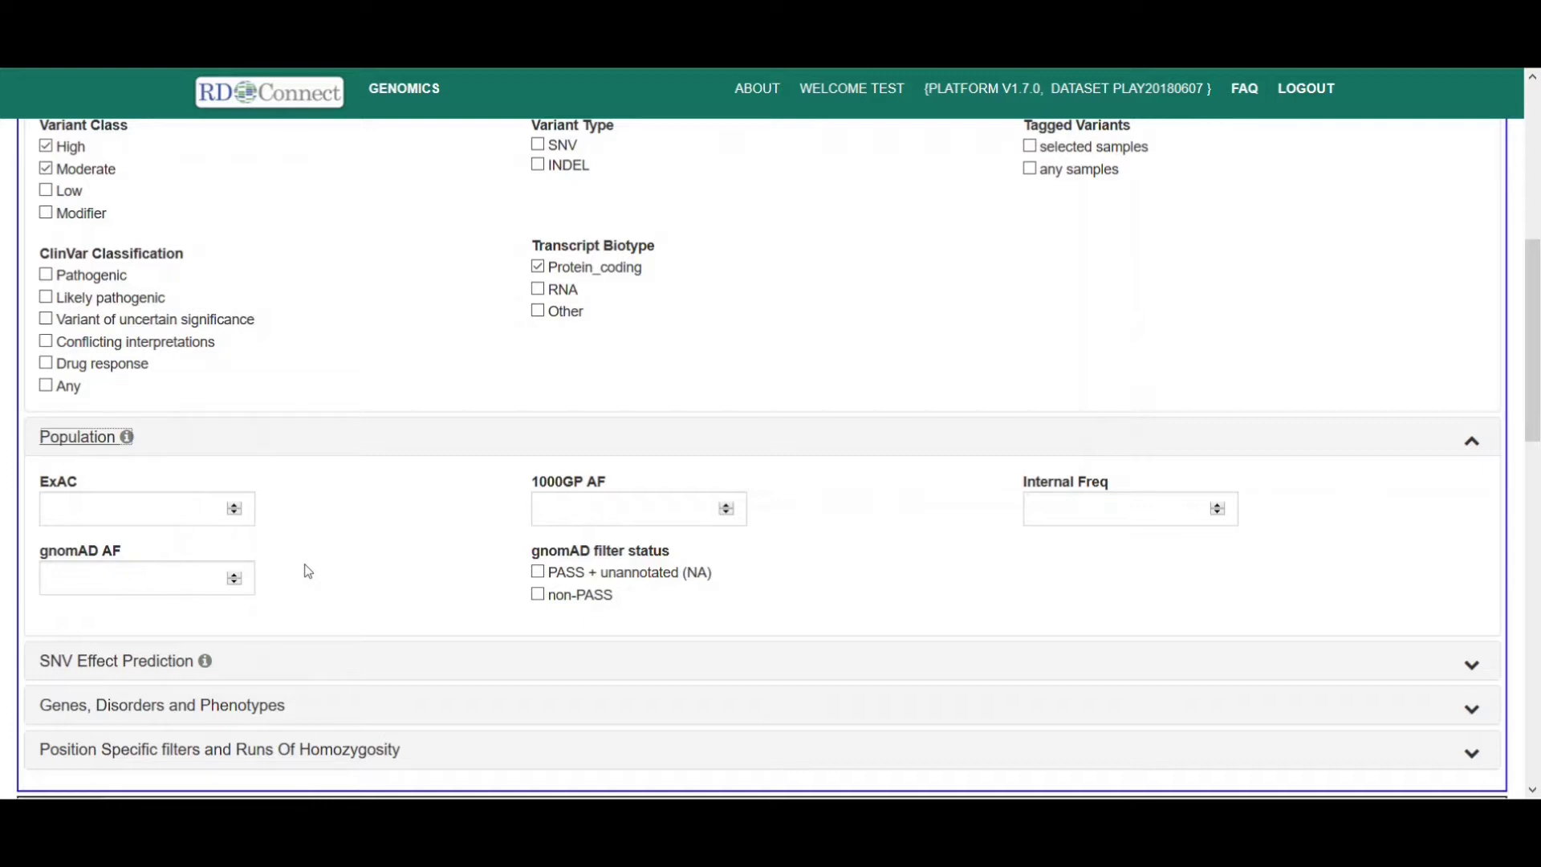
left_click(88, 580)
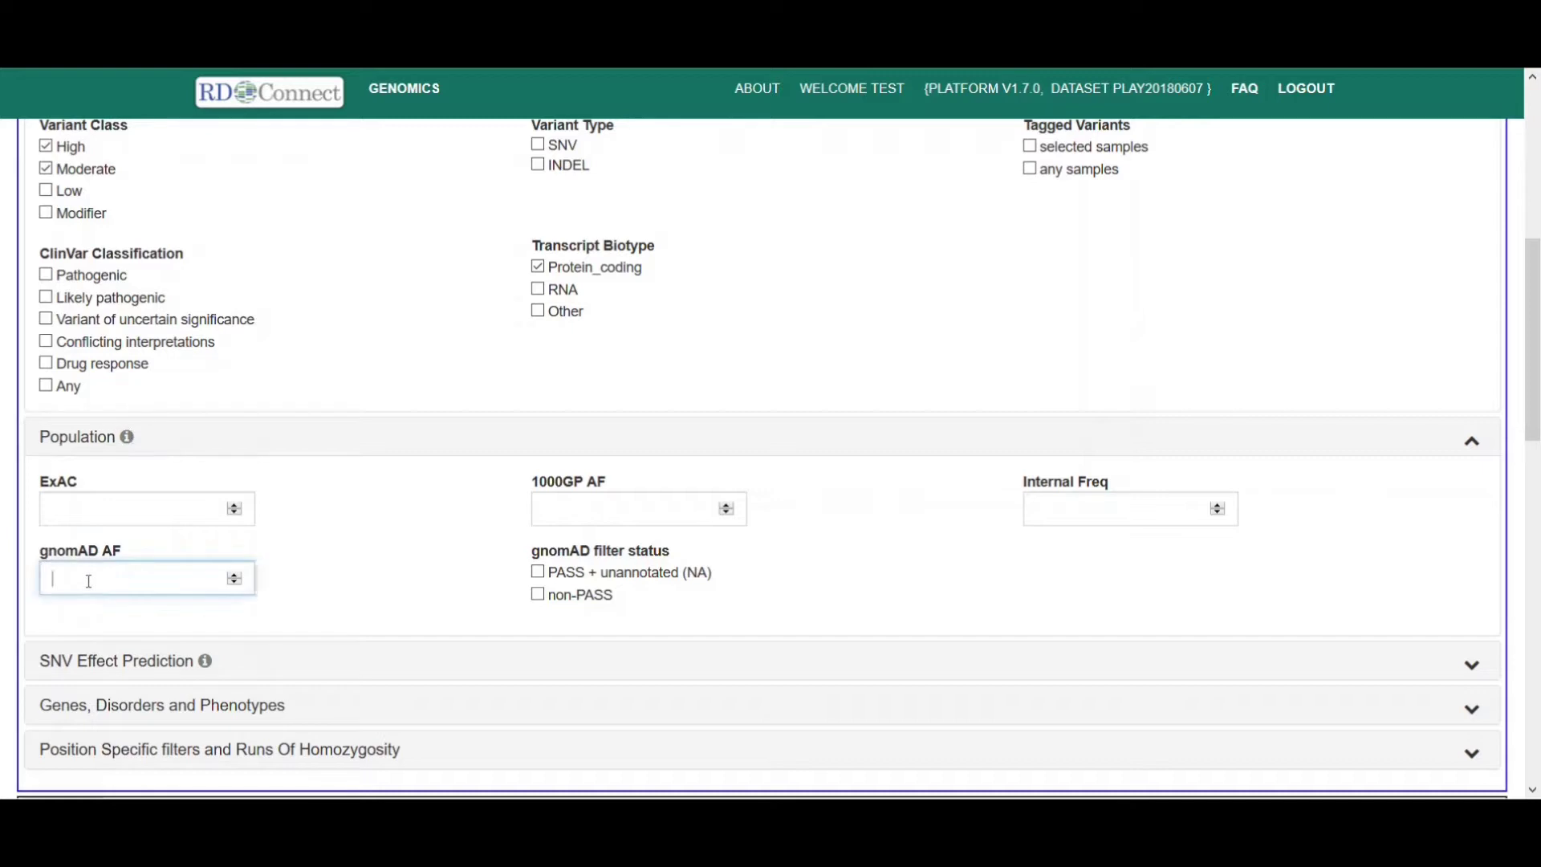
type("0.02")
Choose the predefined gene list "Muscle Gene Table, July2016 (n=416)" in the Genes, Disorders and Phenotypes filters.
scroll(292, 623, "down", 1)
scroll(292, 622, "down", 1)
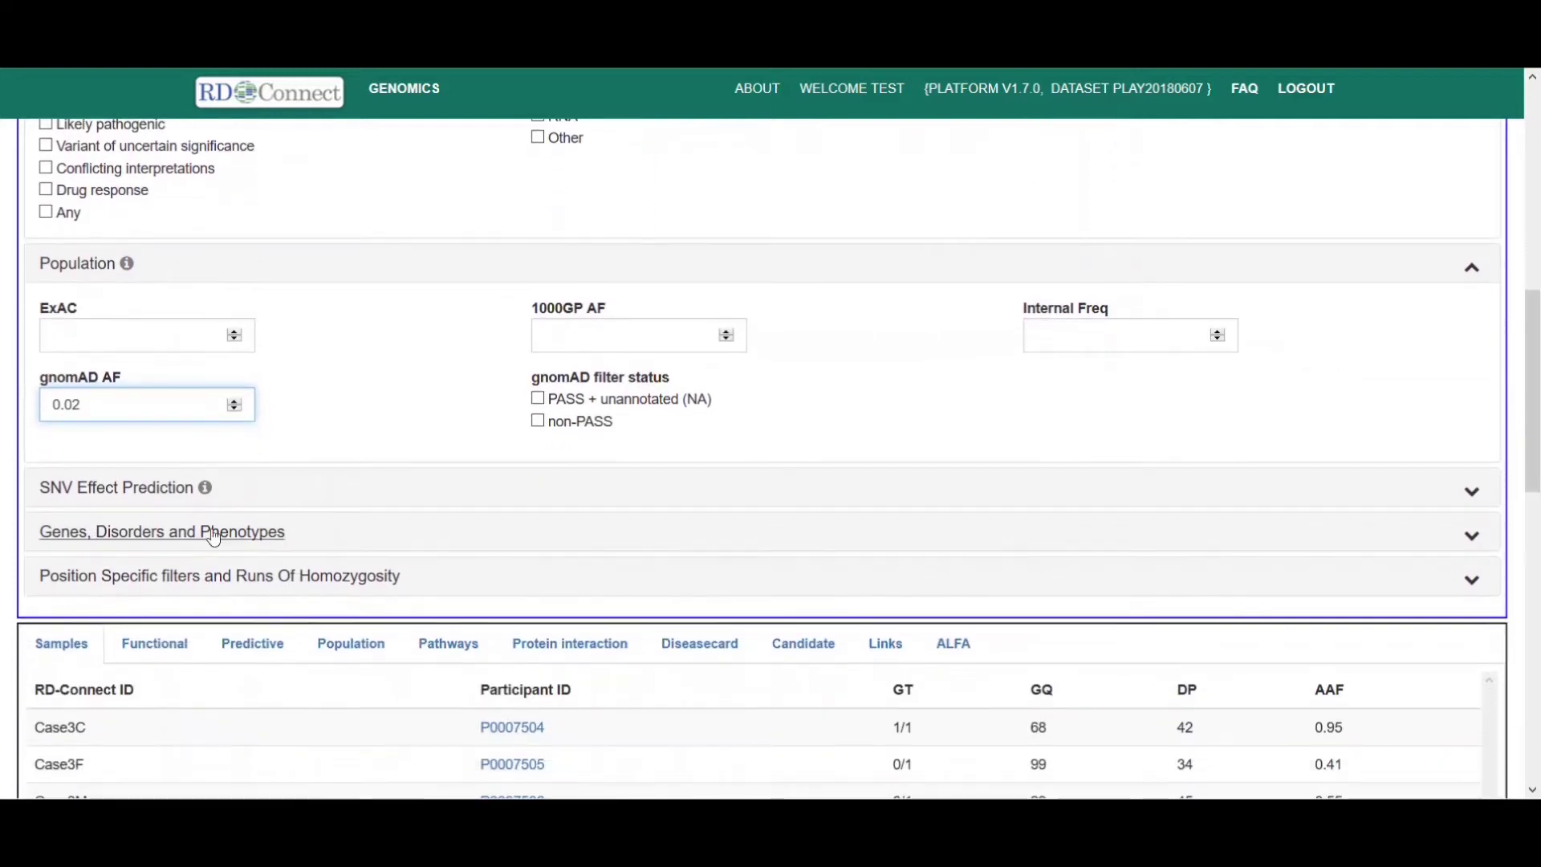
left_click(114, 539)
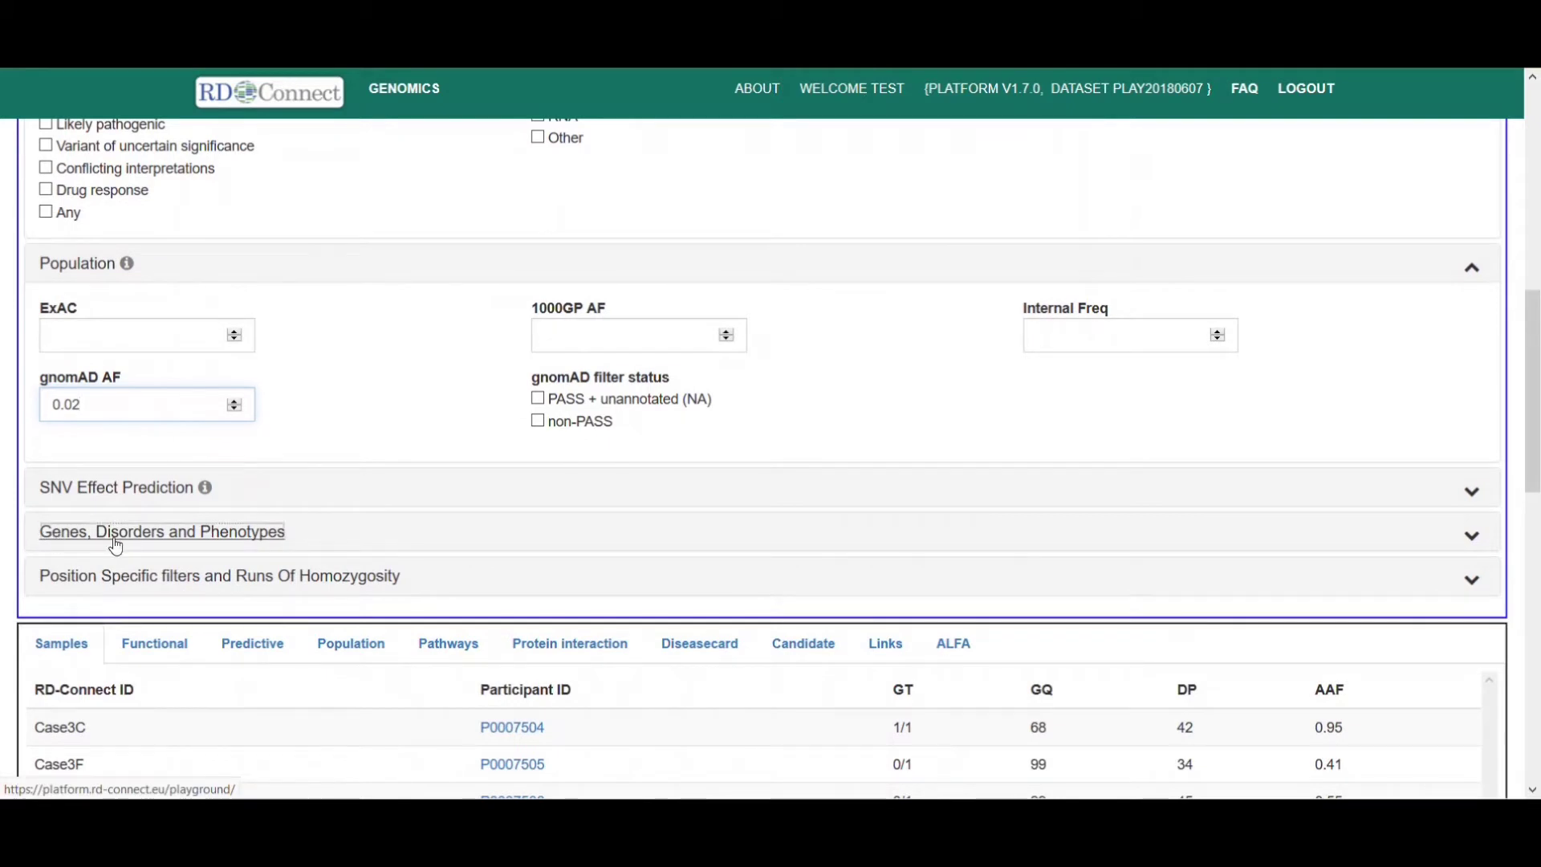
scroll(627, 651, "down", 3)
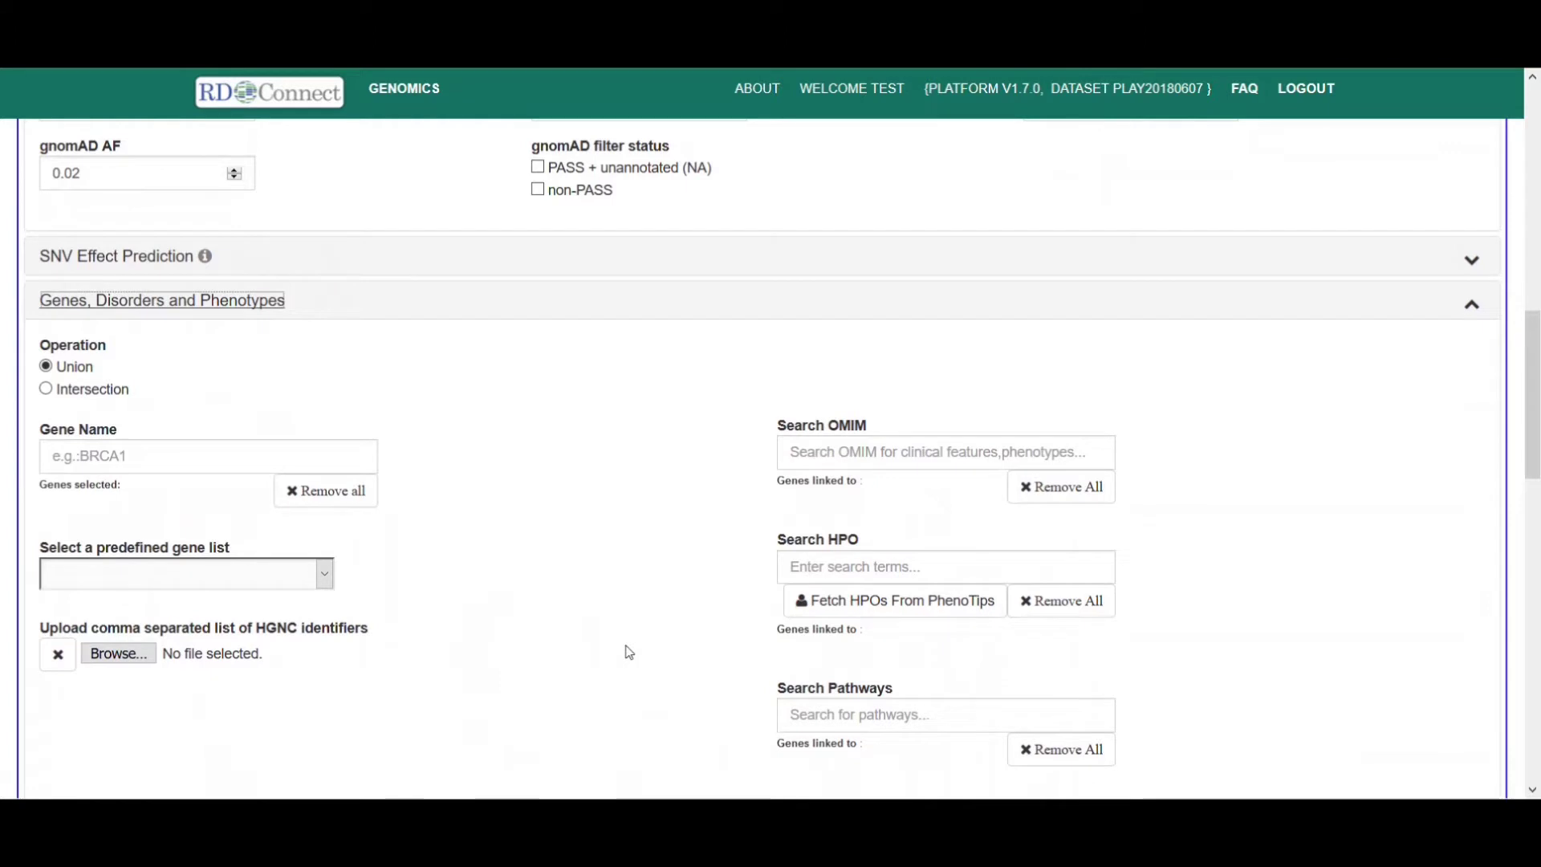
left_click(190, 579)
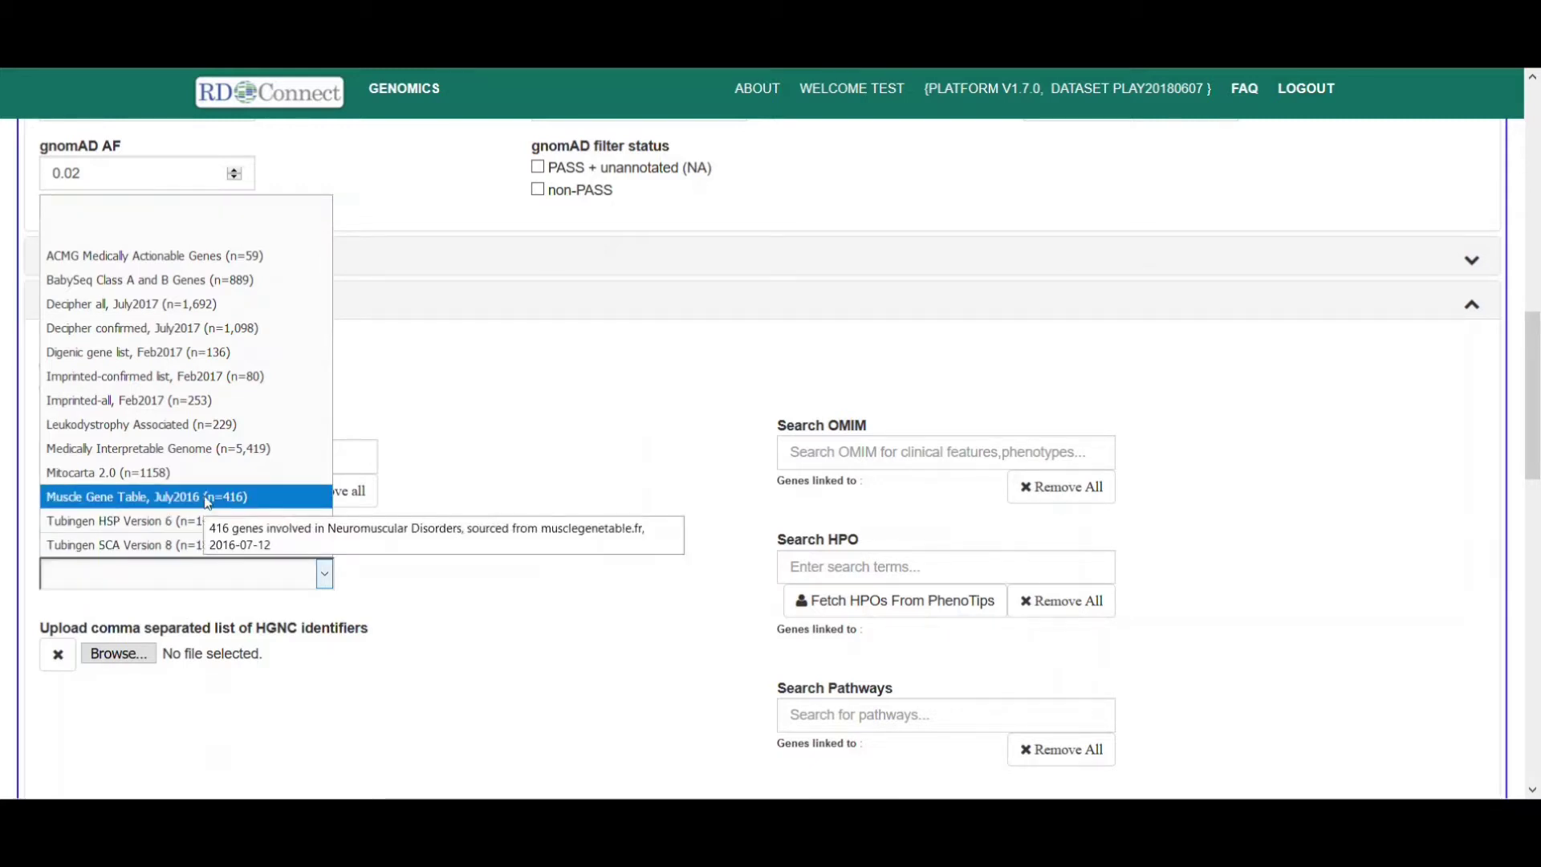
left_click(258, 503)
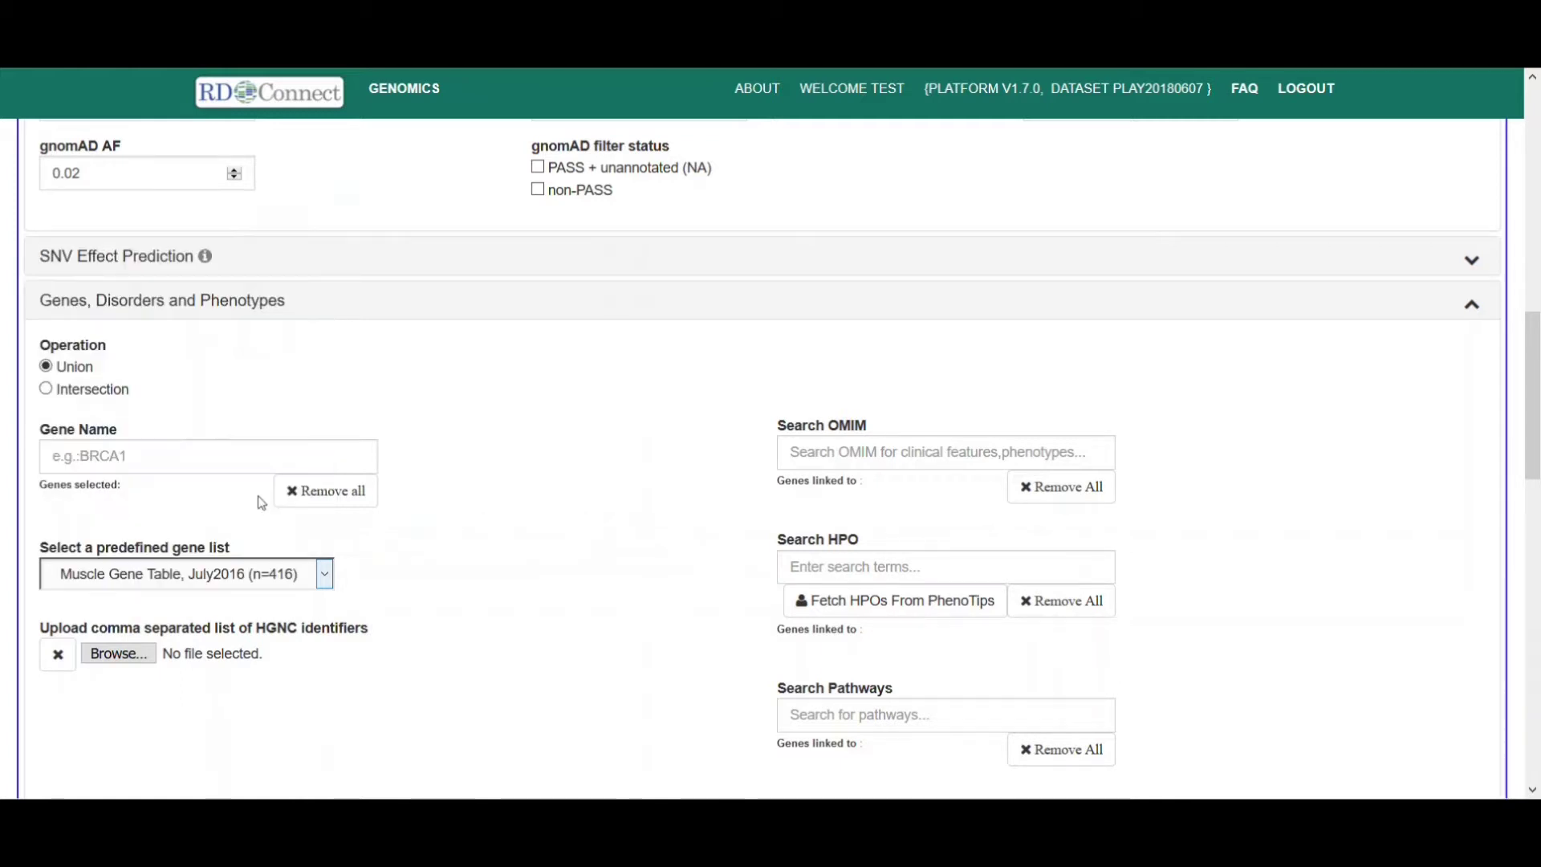
Run the query with the combined filters and review the matching variants for the Case3 family.
scroll(567, 576, "up", 10)
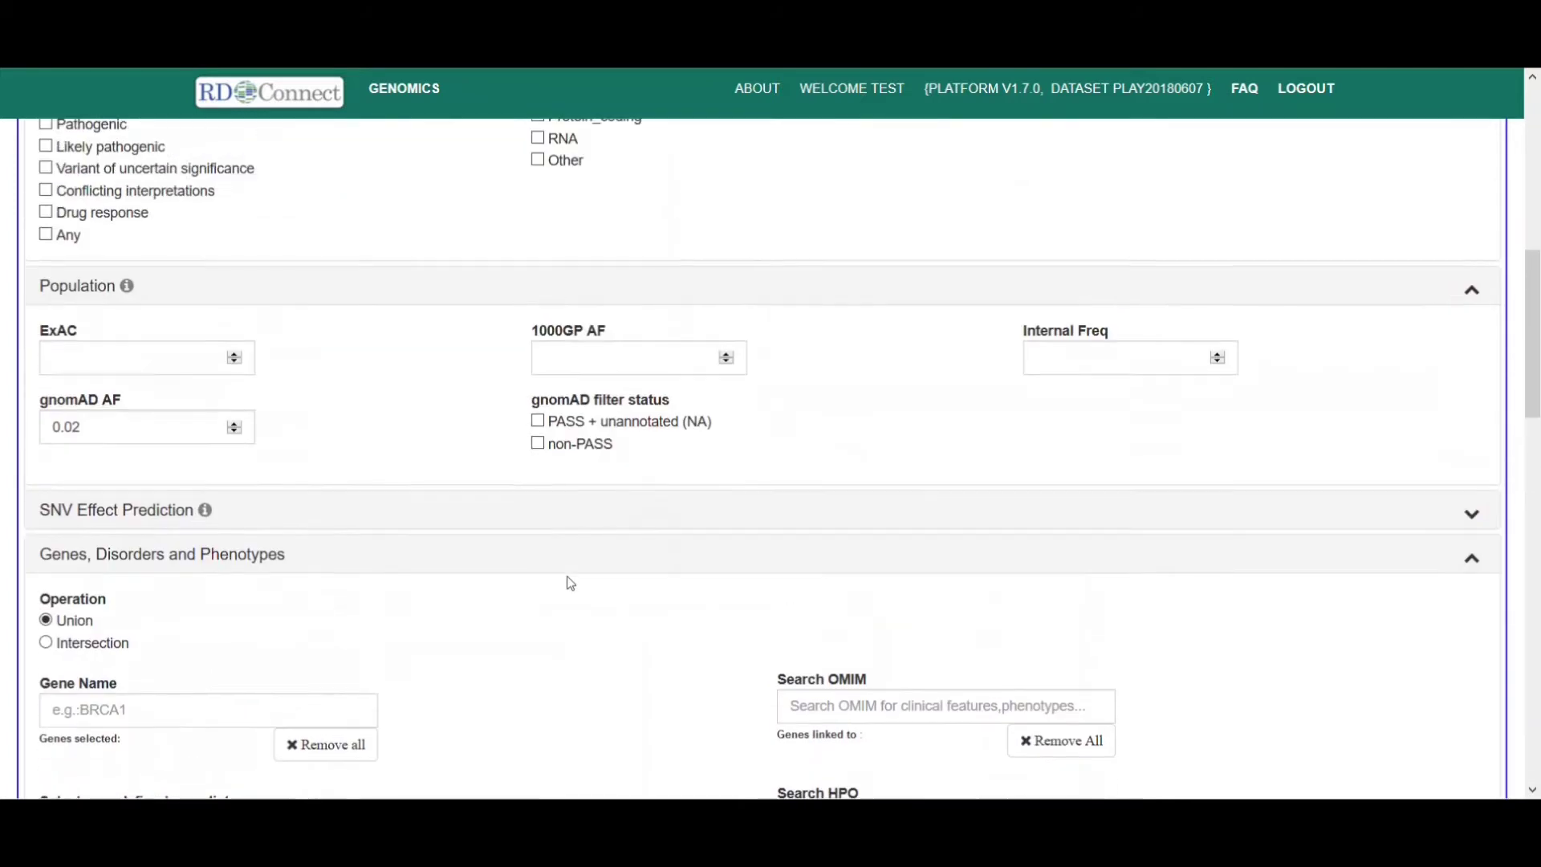
scroll(568, 576, "up", 2)
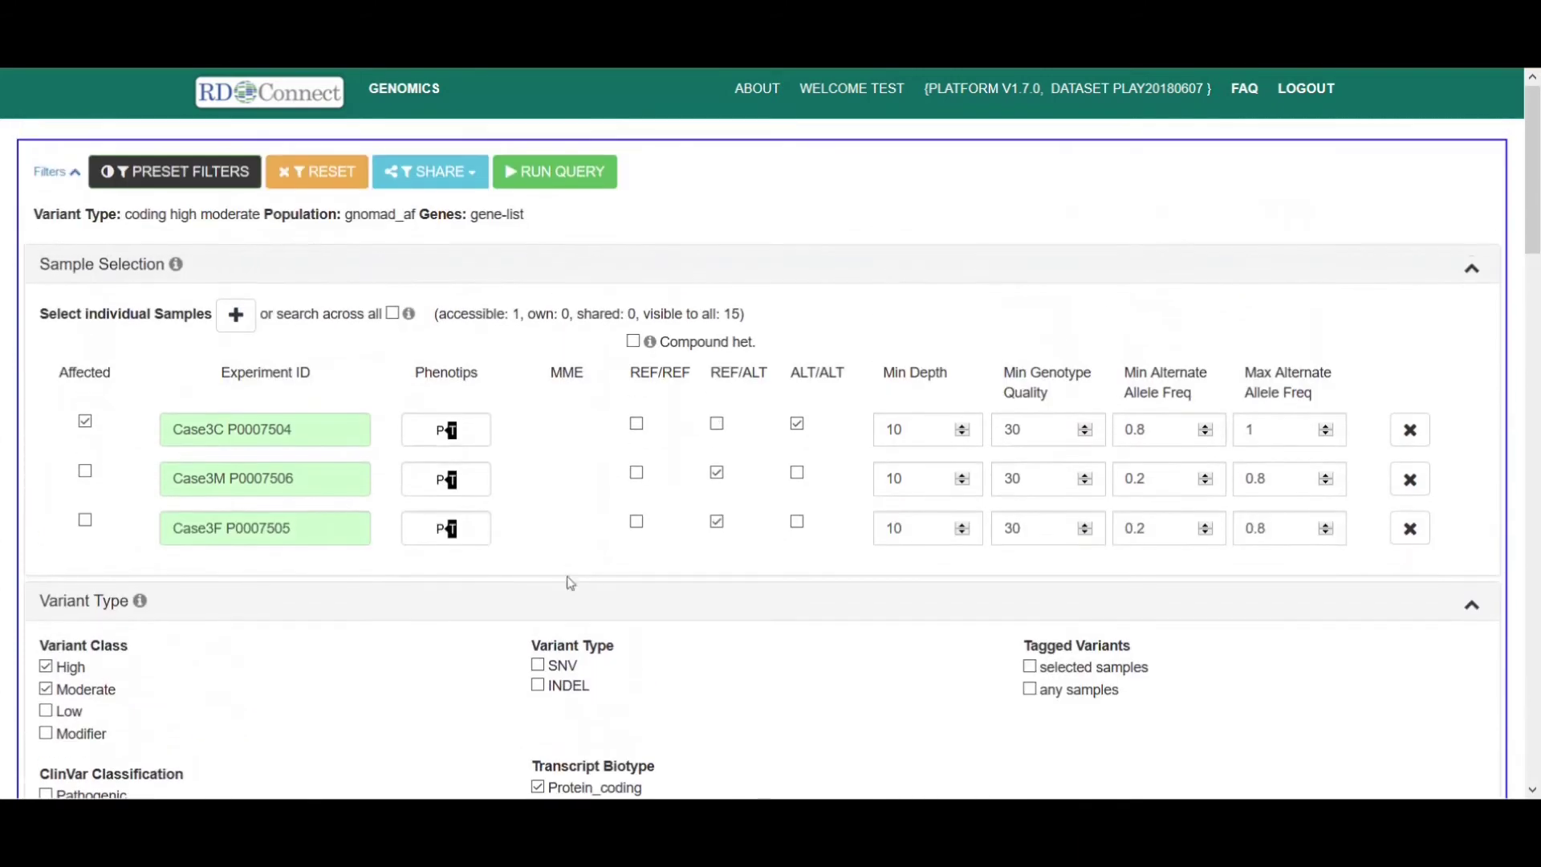
left_click(594, 181)
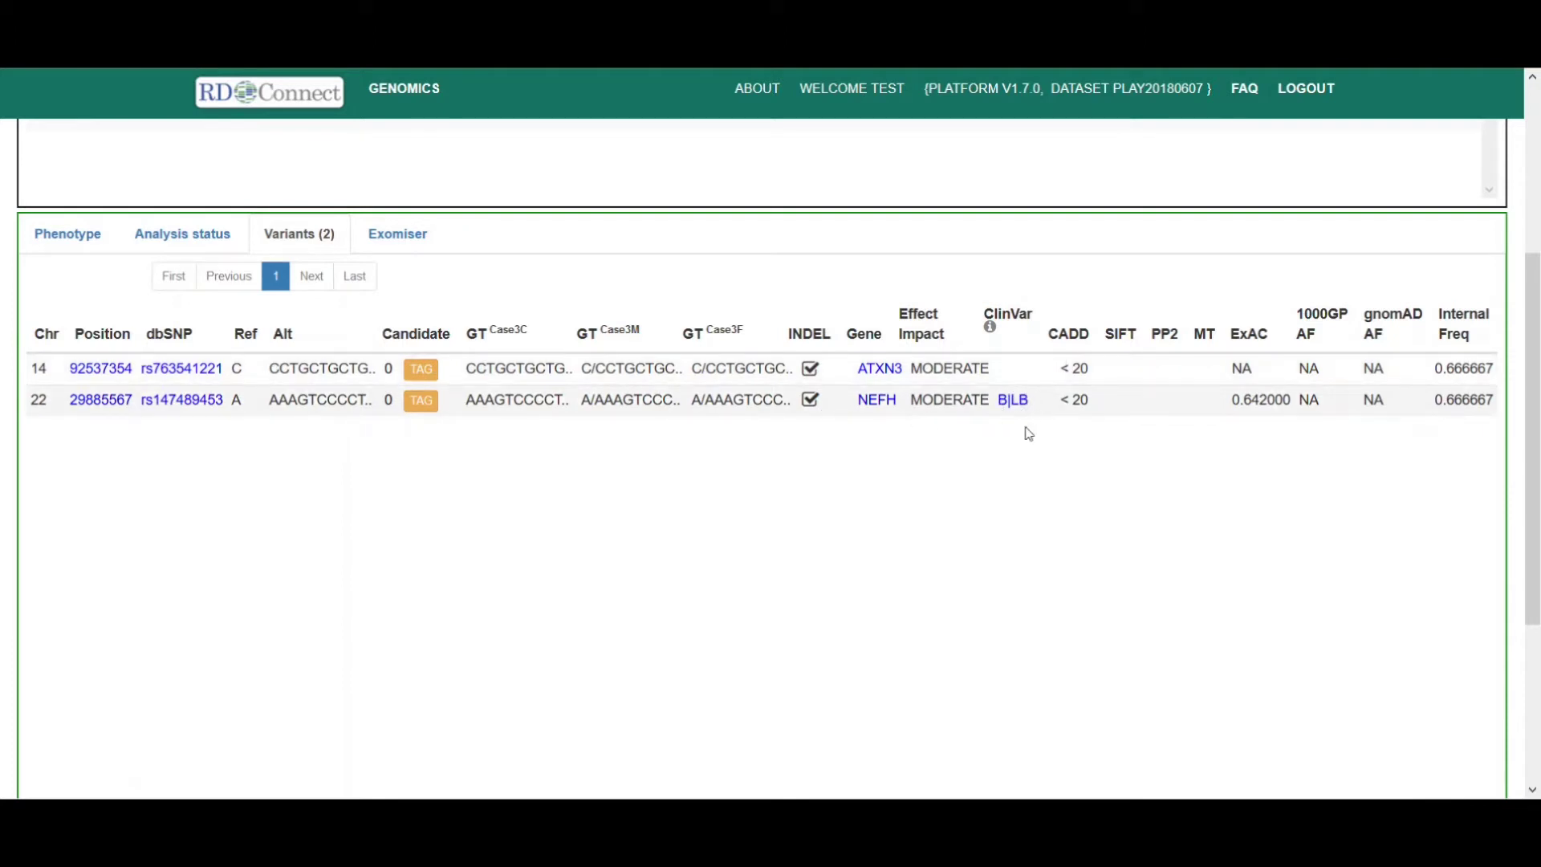
scroll(1028, 433, "up", 3)
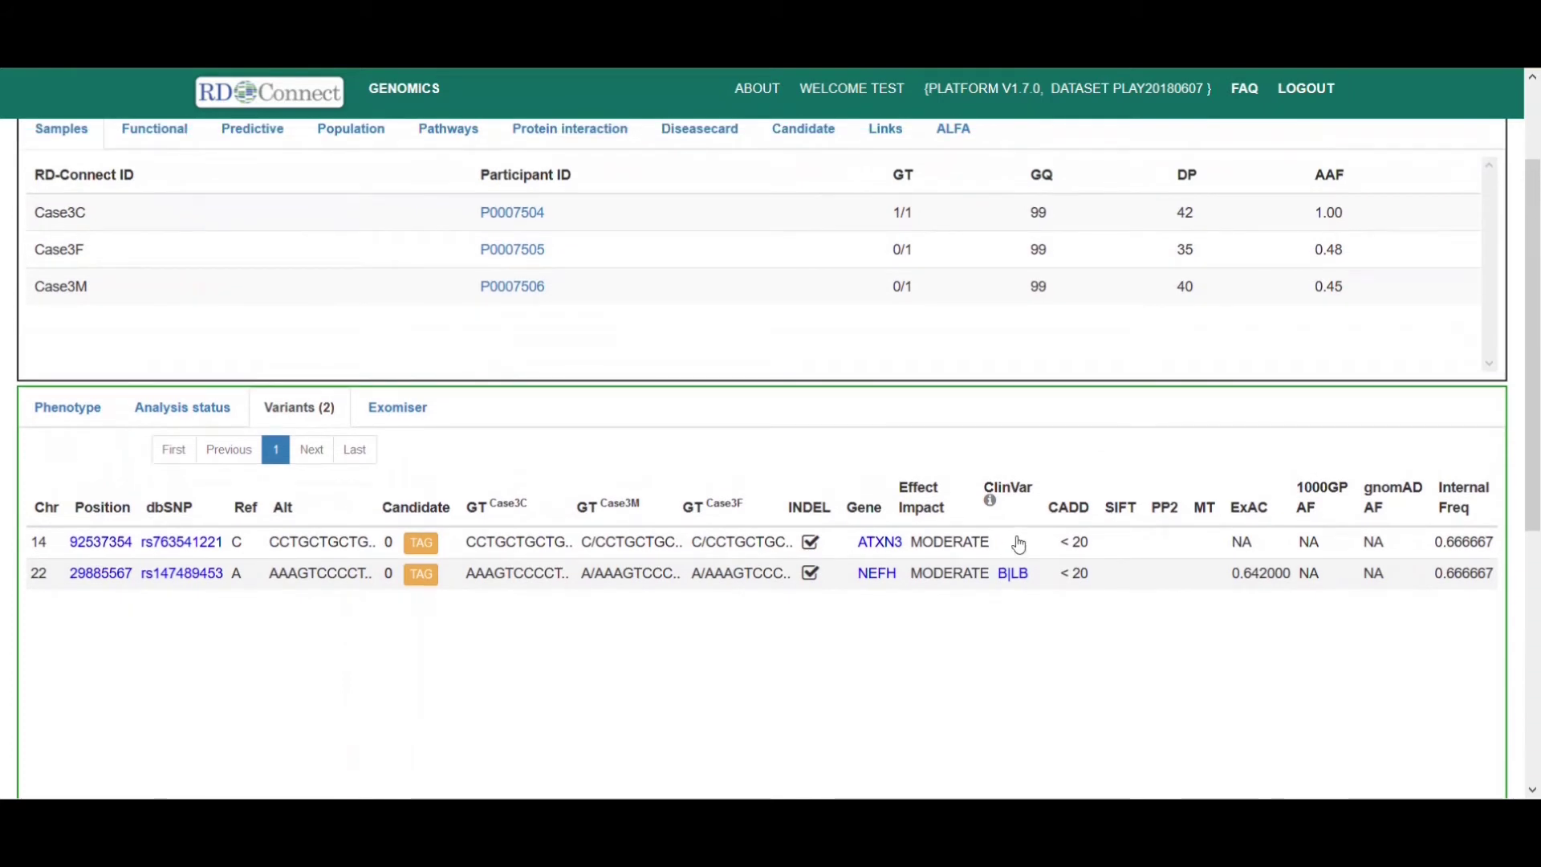
Review the sample genotype details of the ATXN3 variant and its Diseasecard information.
left_click(1019, 545)
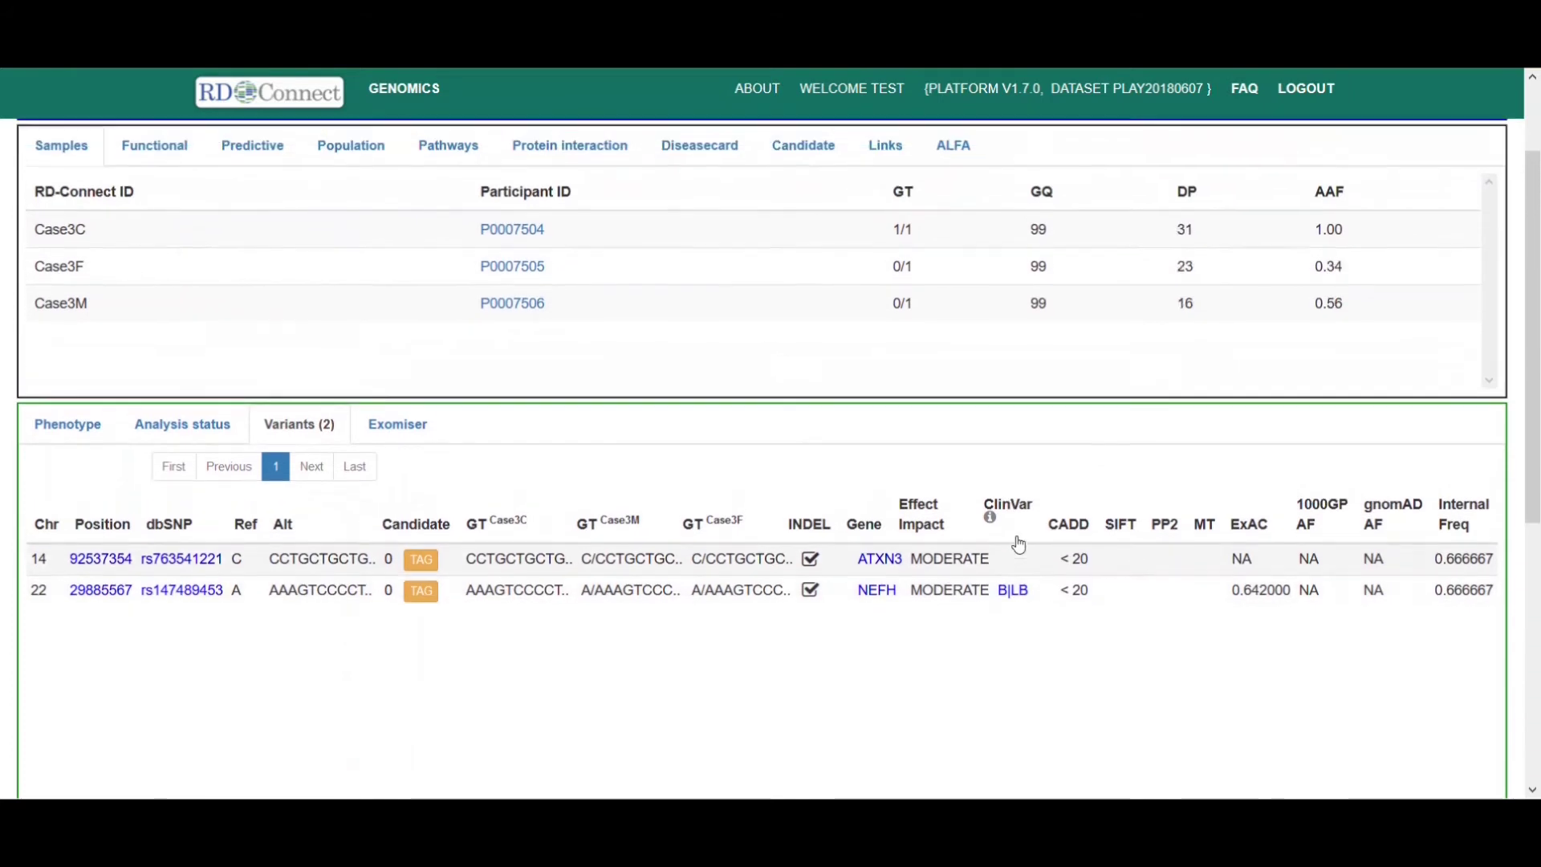
scroll(1015, 545, "up", 1)
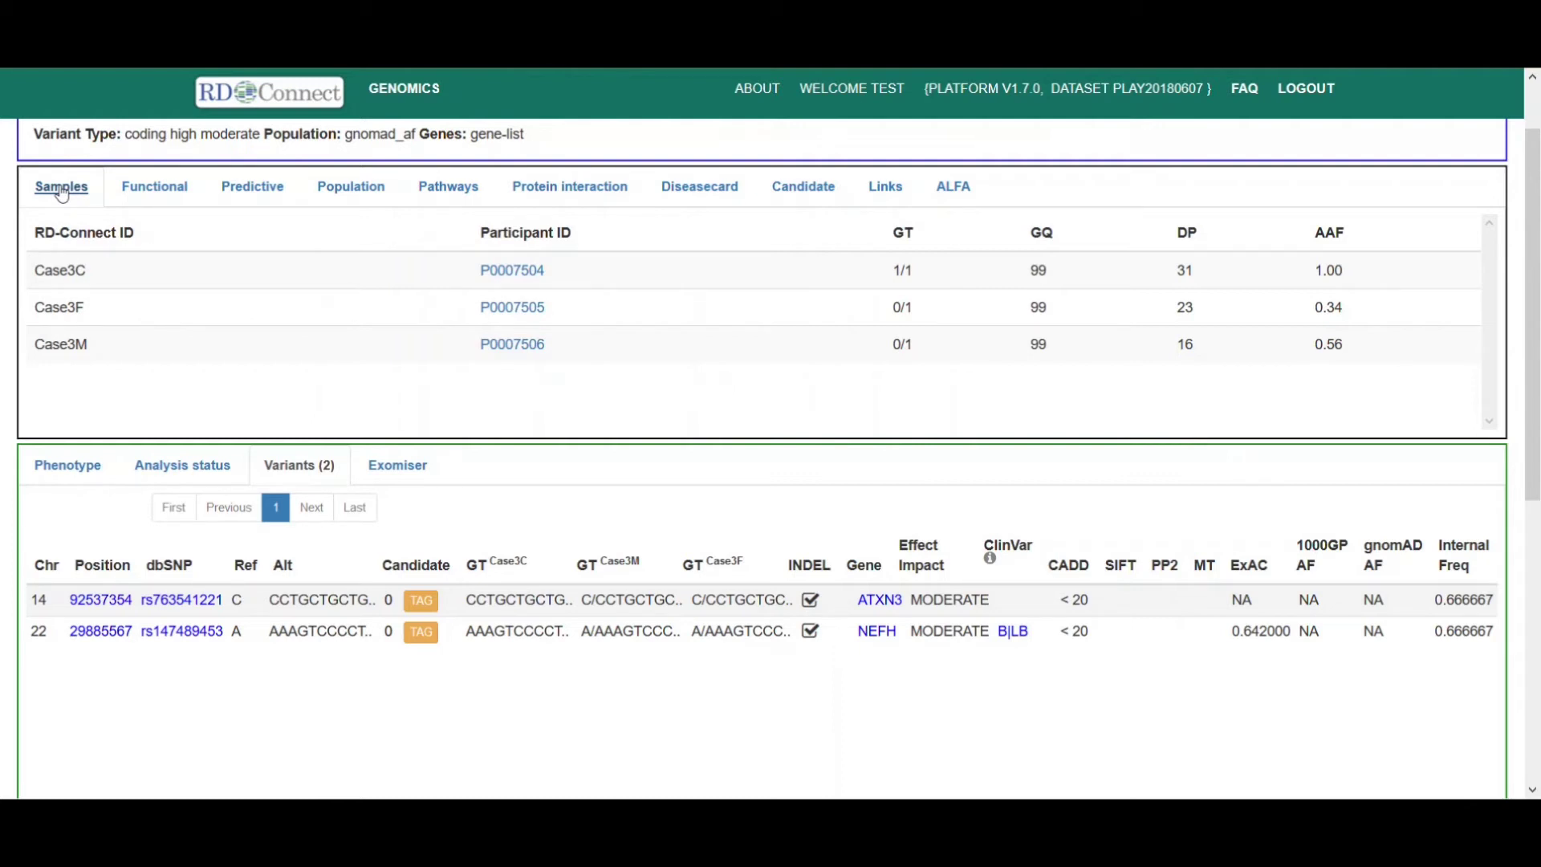
left_click(699, 186)
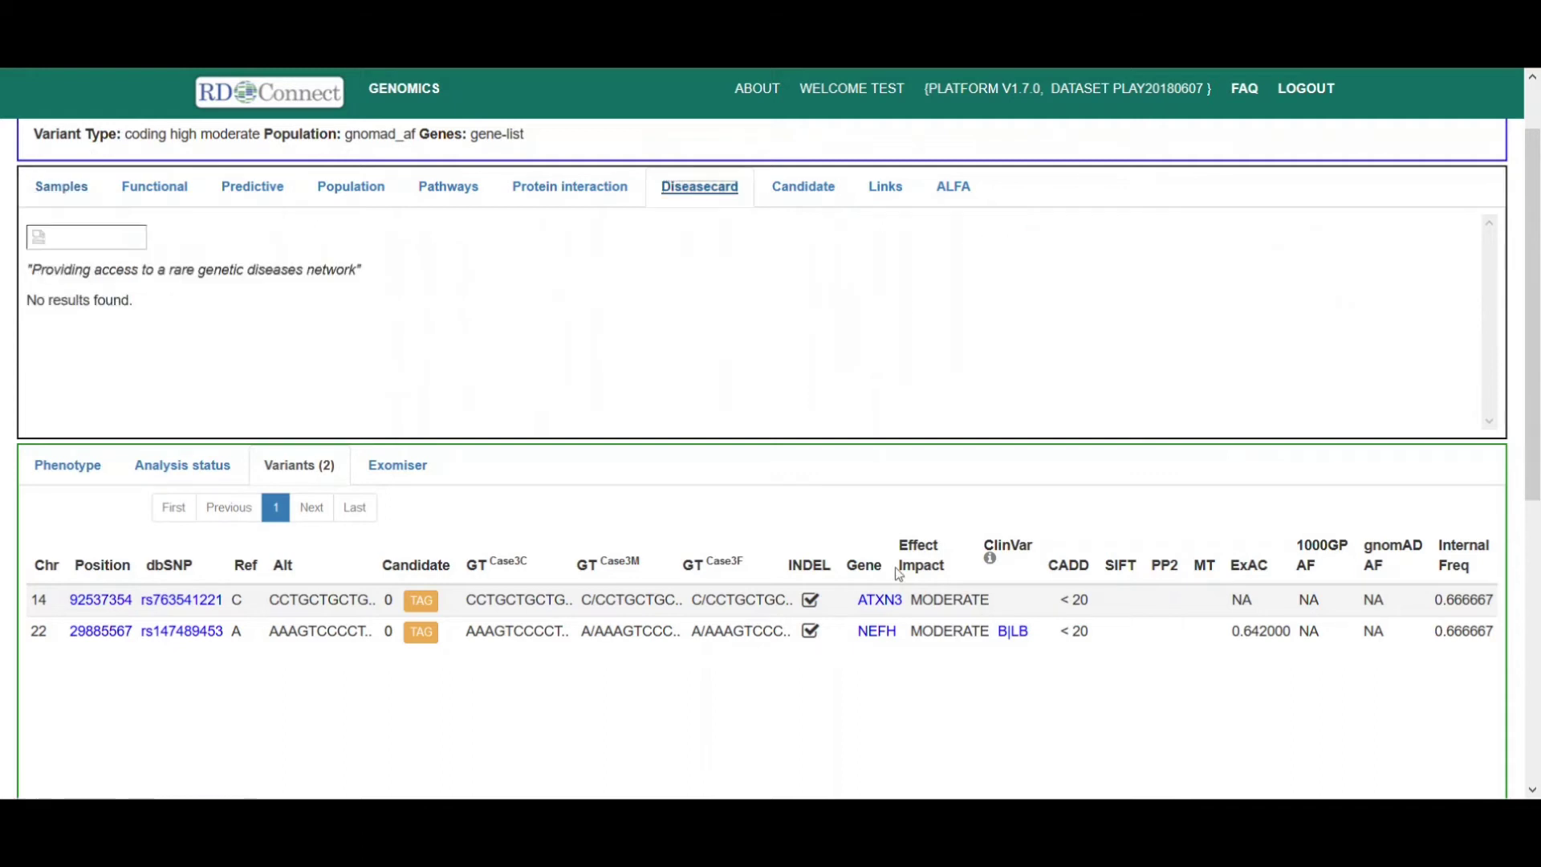
scroll(770, 401, "down", 1)
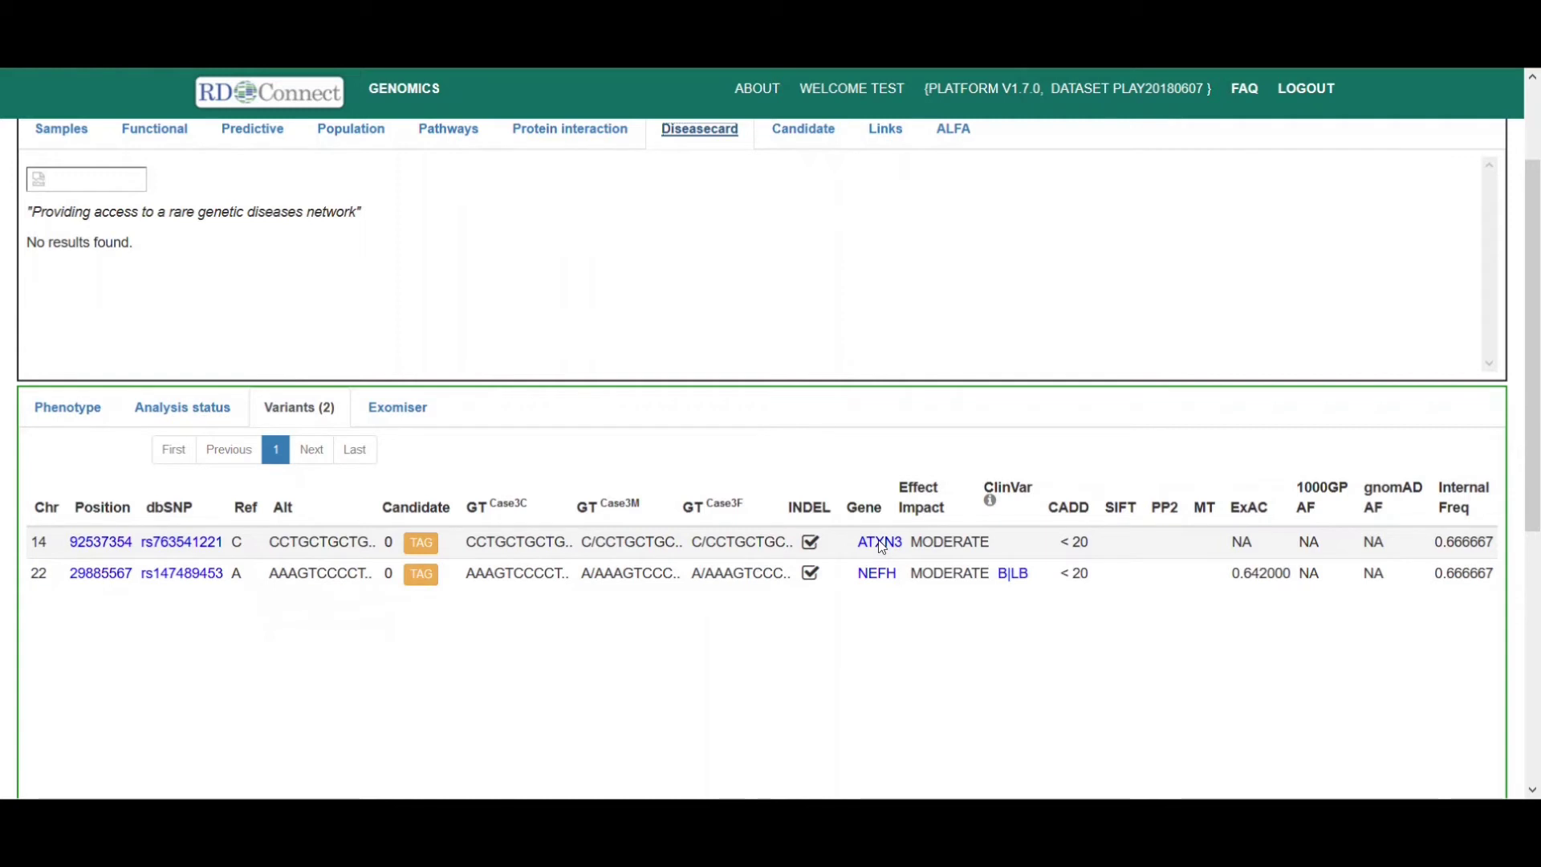
Look up the ATXN3 gene in OMIM, examine its associated phenotype, and return to the RD-Connect variant results.
left_click(881, 544)
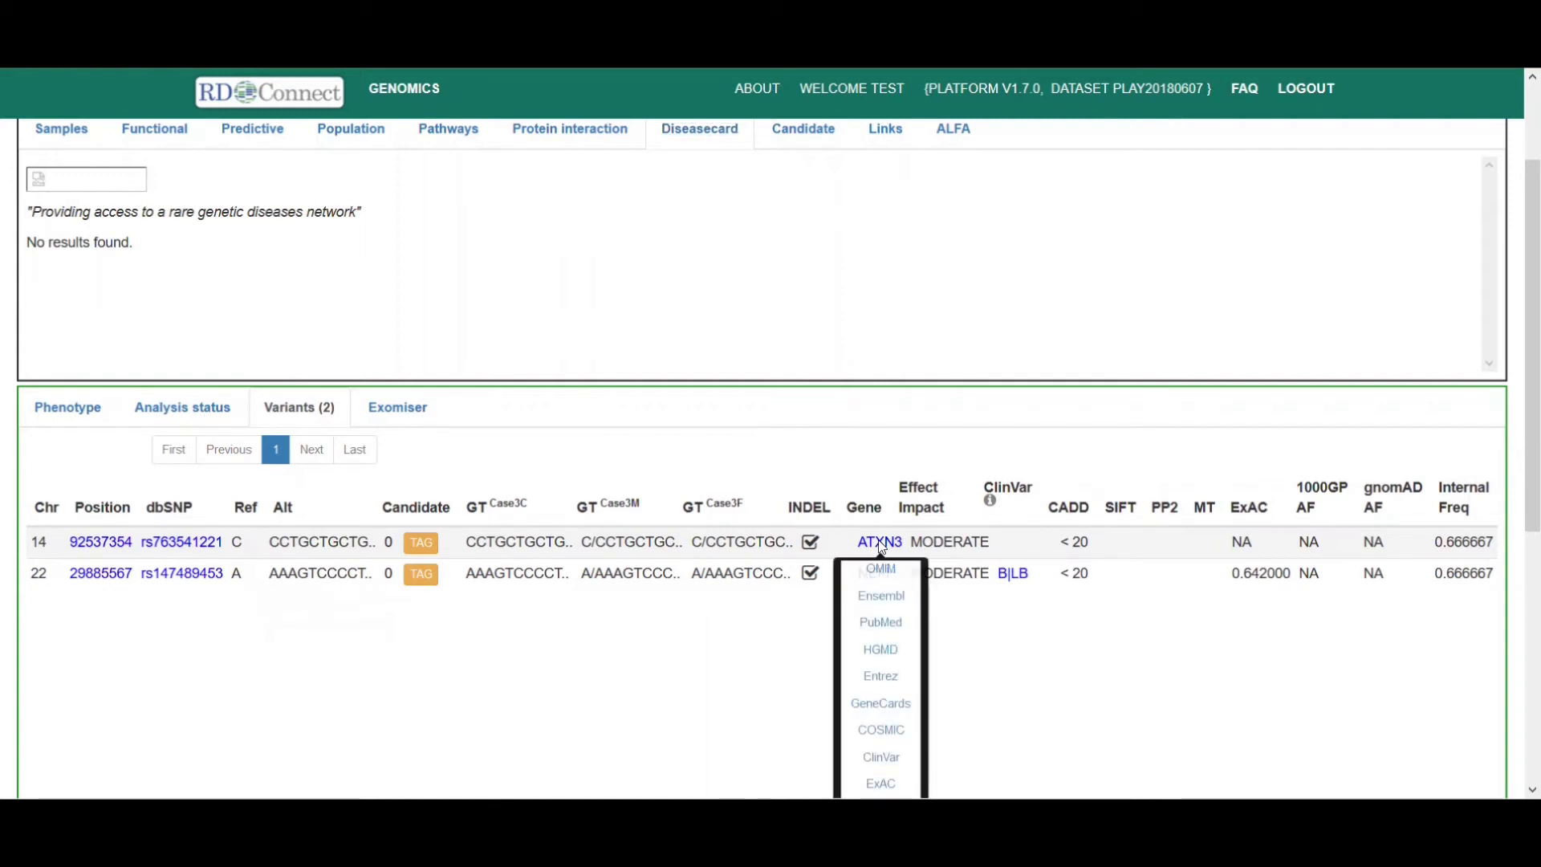
left_click(882, 570)
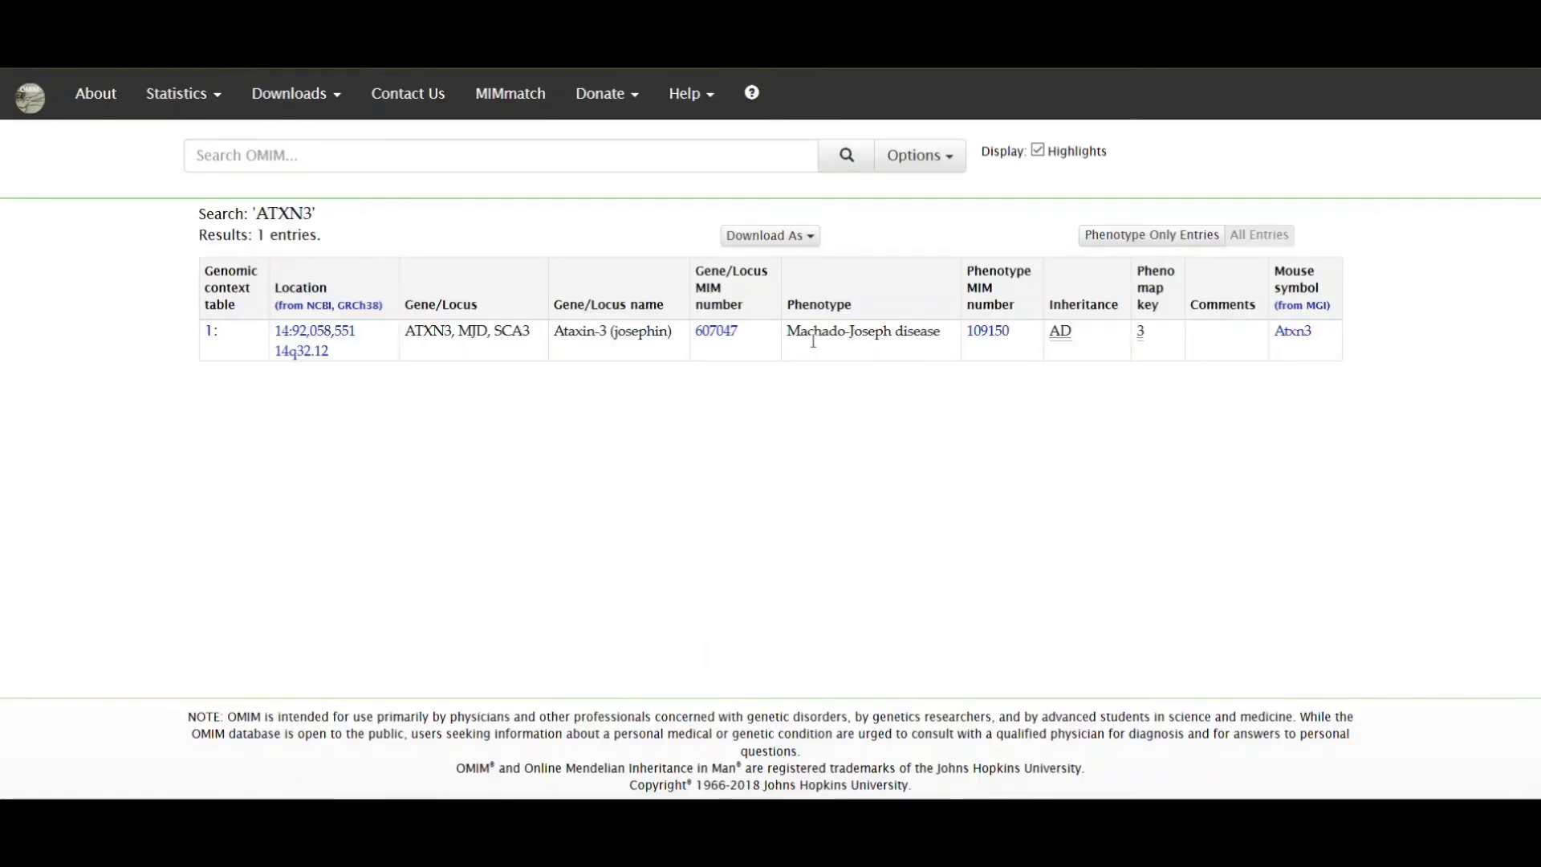
left_click_drag(790, 329, 949, 344)
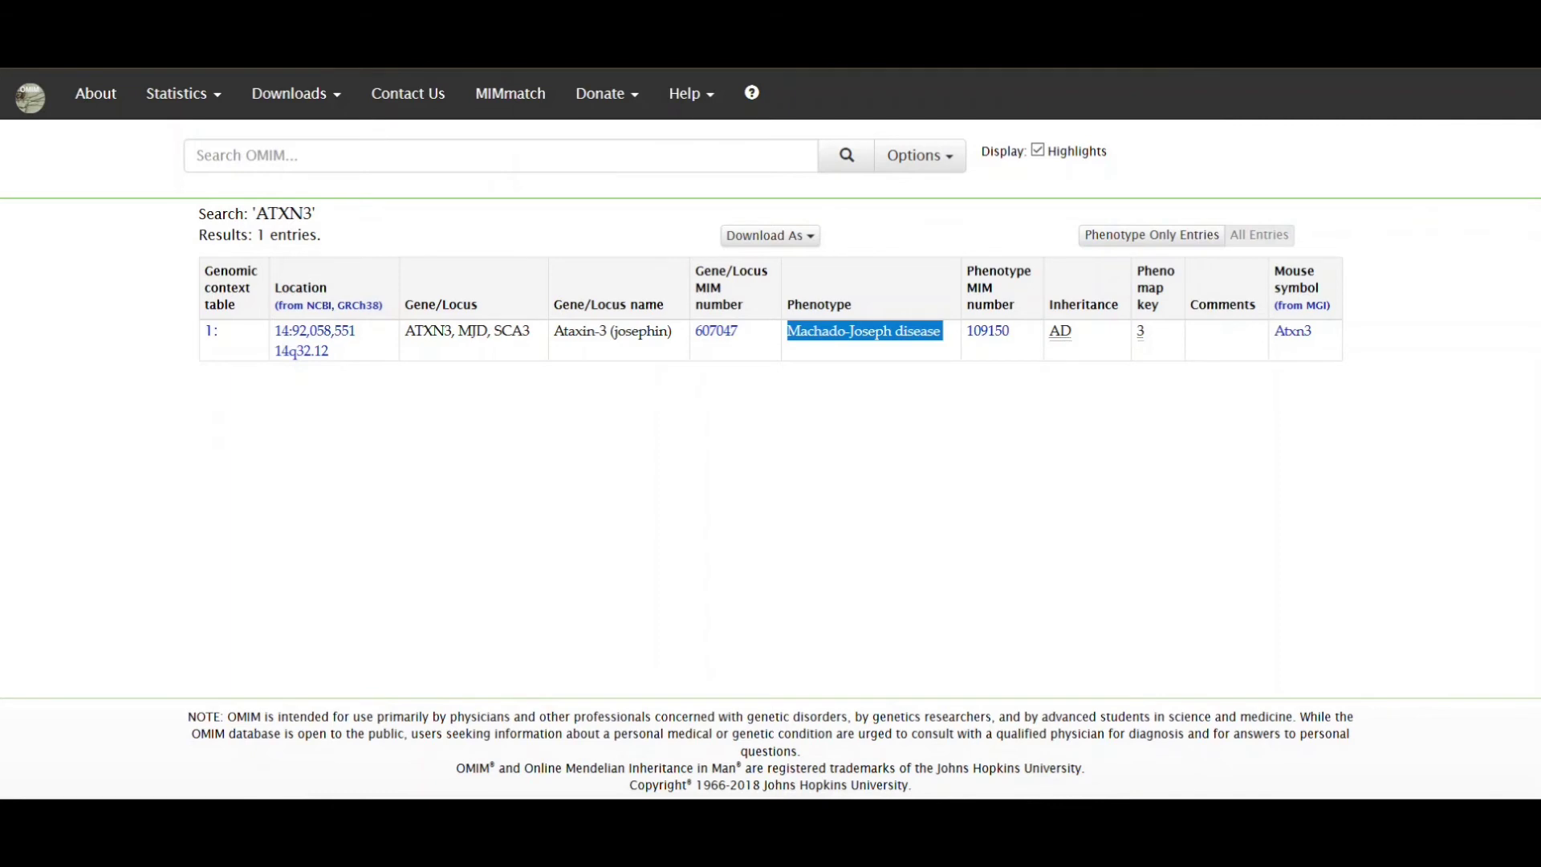
left_click(466, 48)
left_click(567, 635)
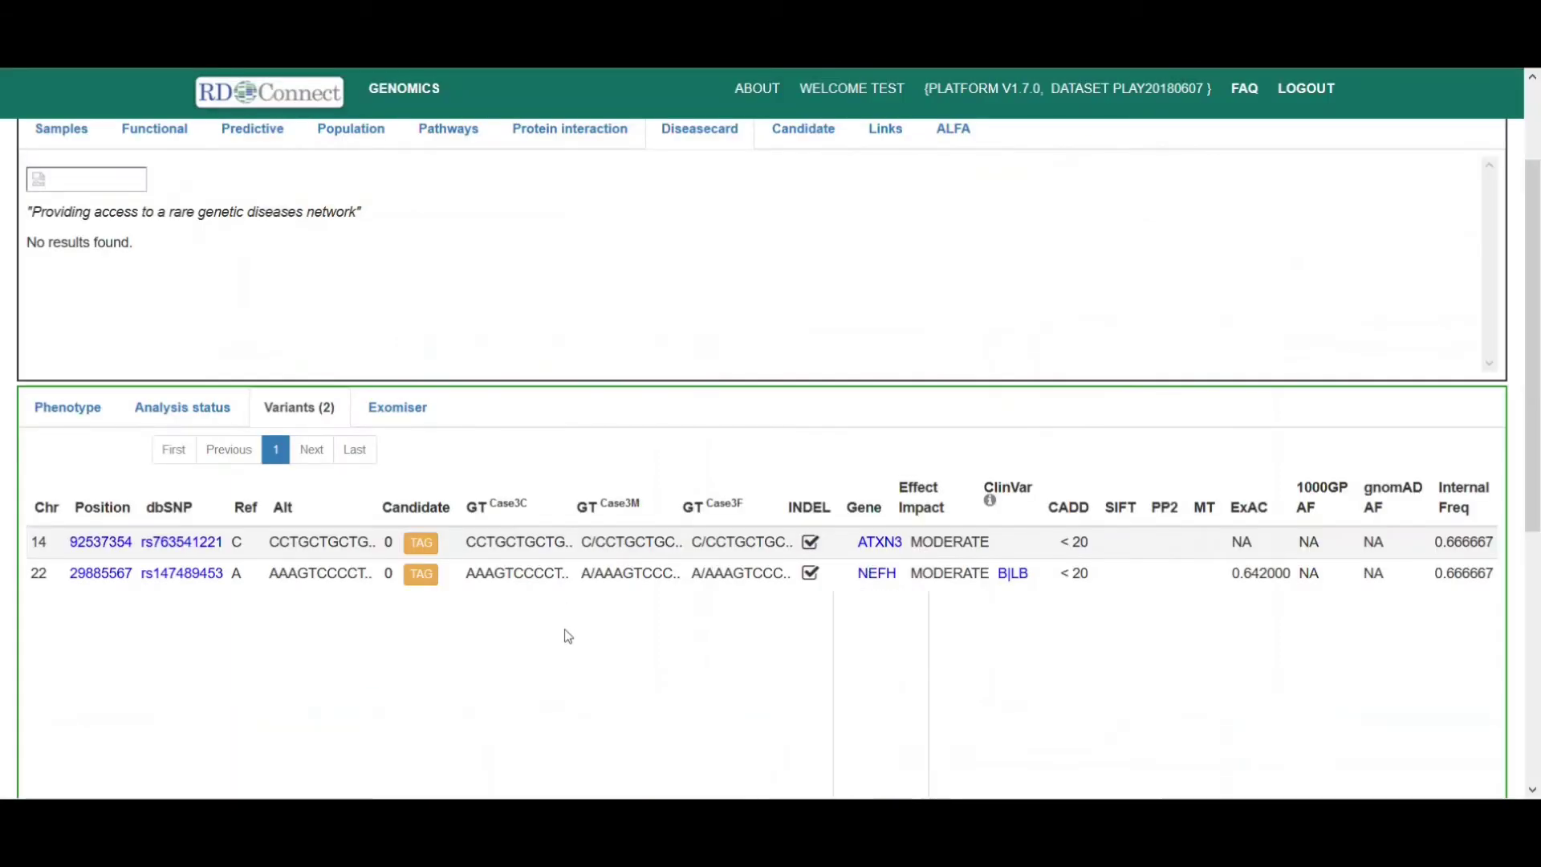
Reopen the filters, enable compound heterozygous filtering in the sample selection, and rerun the query.
scroll(567, 635, "up", 2)
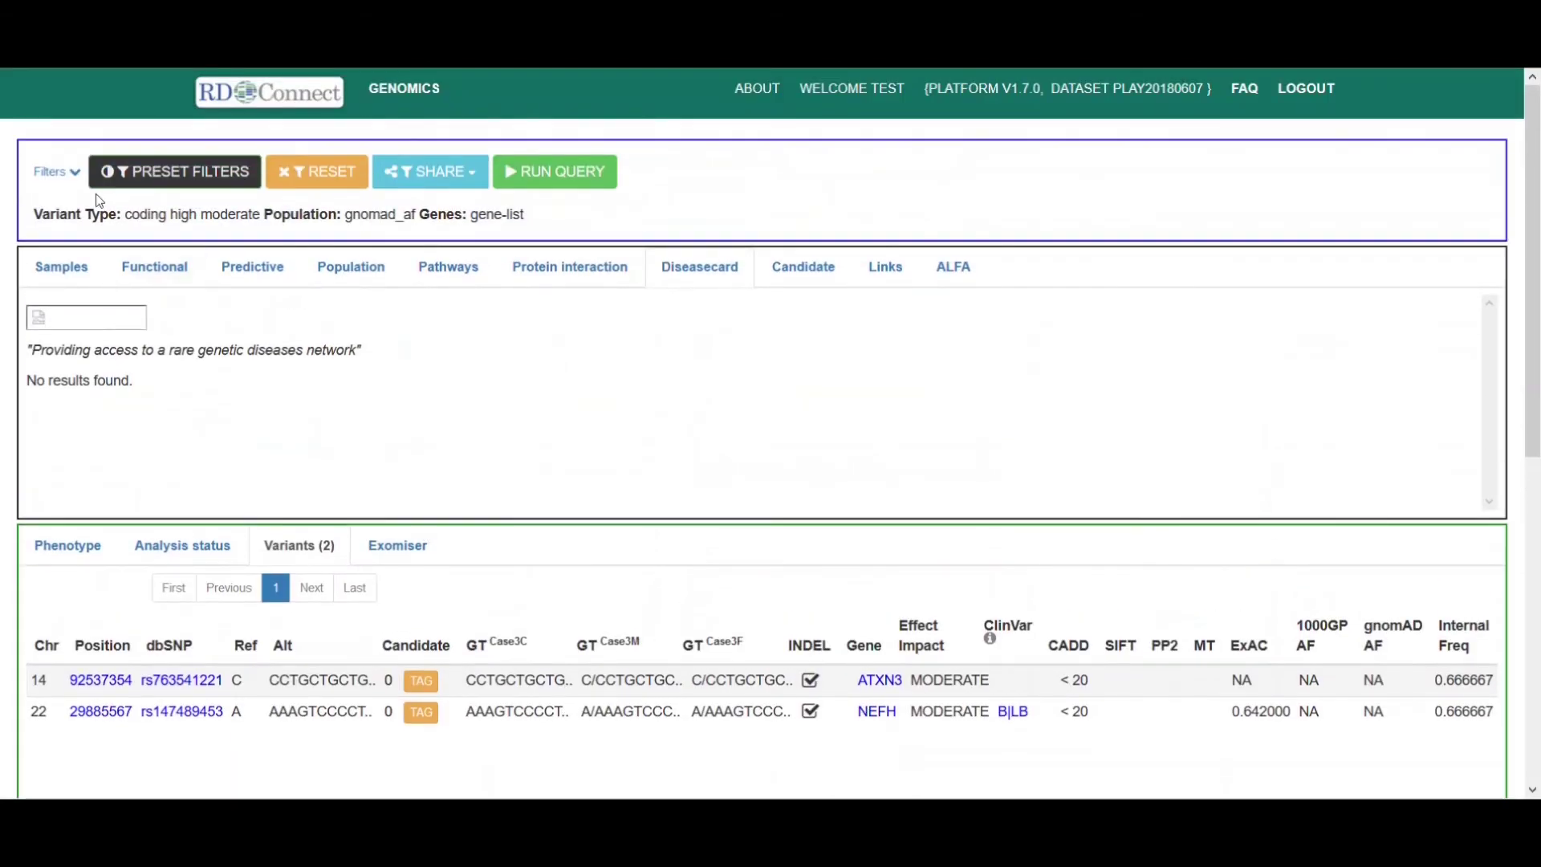
left_click(58, 172)
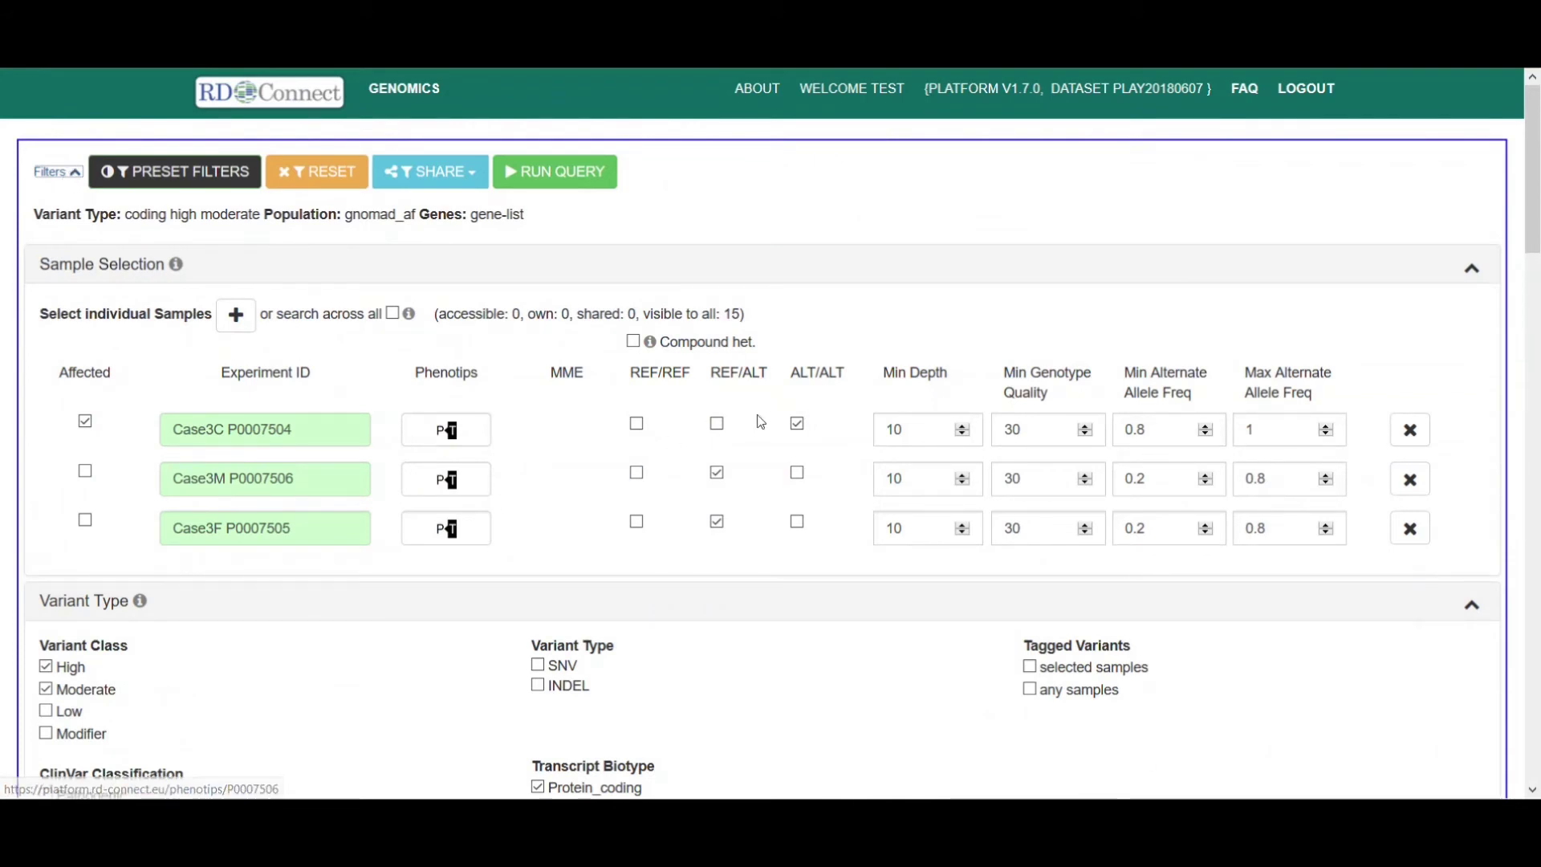
left_click(634, 342)
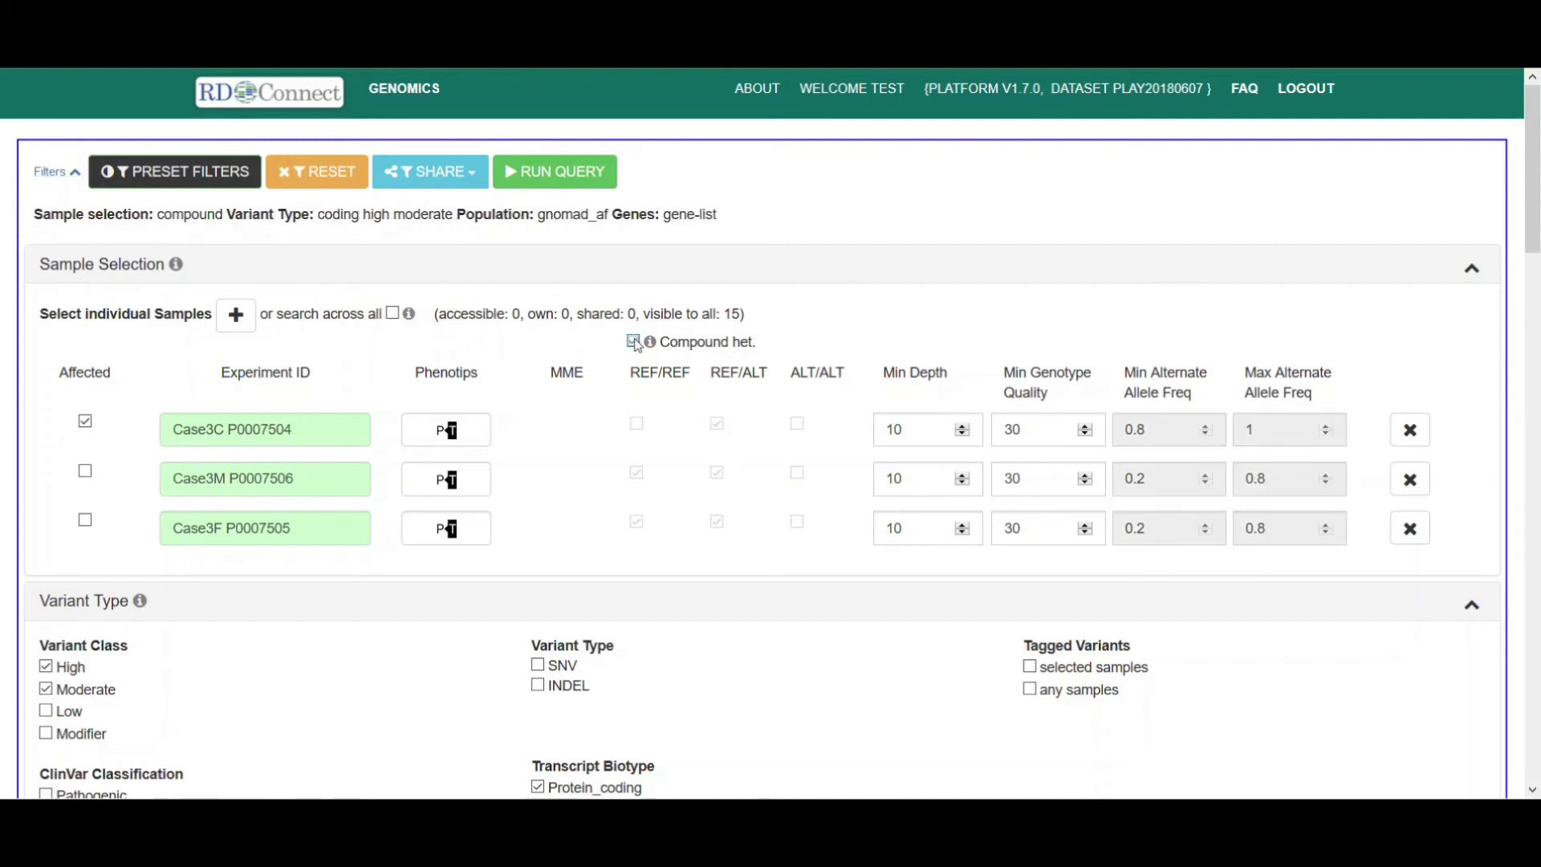
left_click(562, 173)
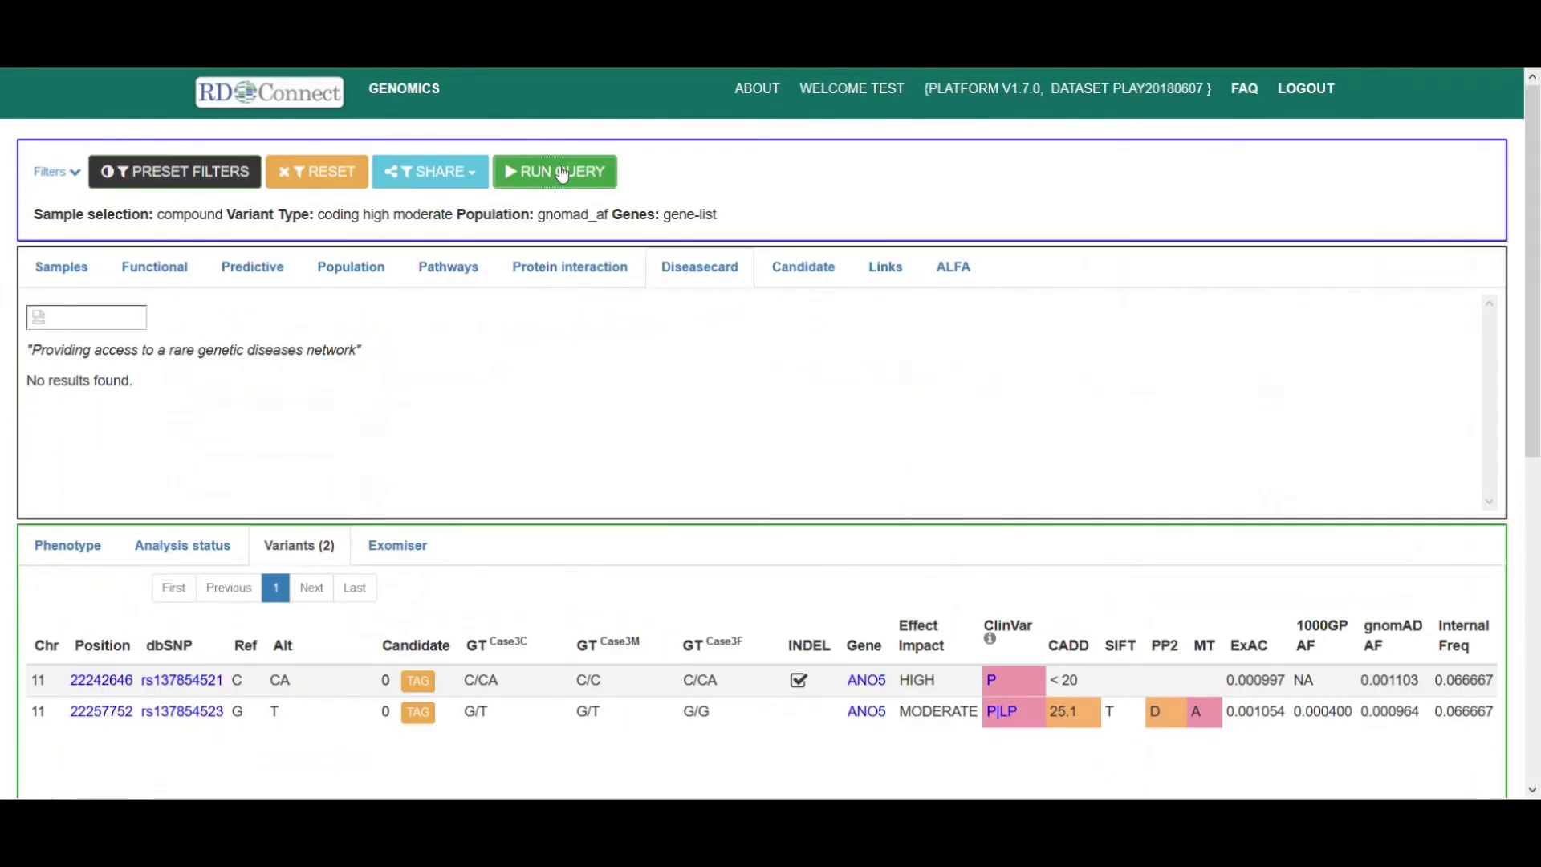
Examine the ClinVar record of the high-impact ANO5 variant and its functional consequence in RD-Connect.
scroll(993, 656, "down", 1)
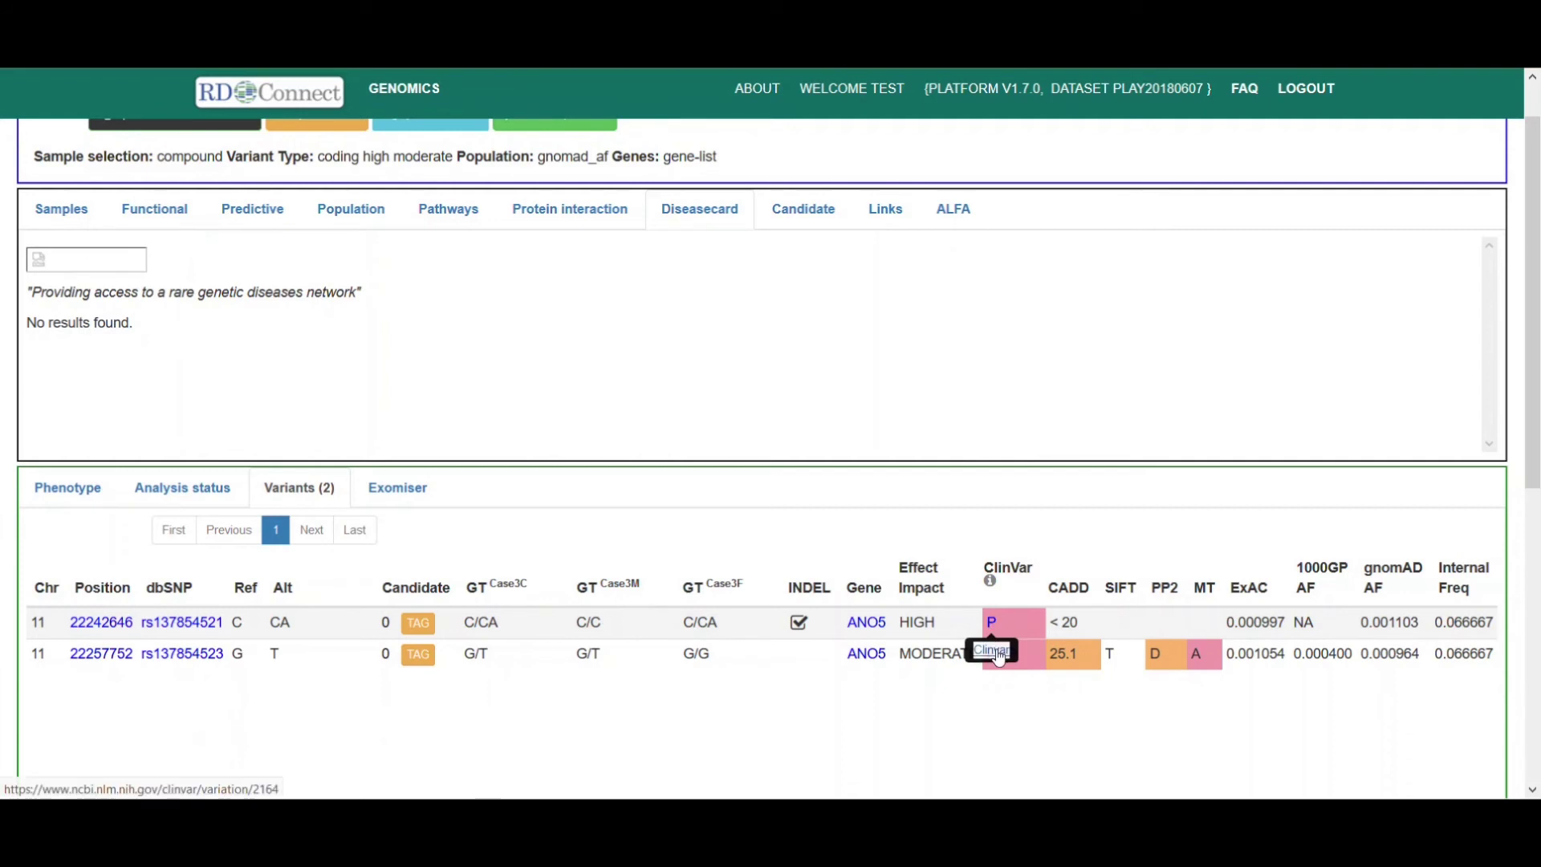
left_click(998, 658)
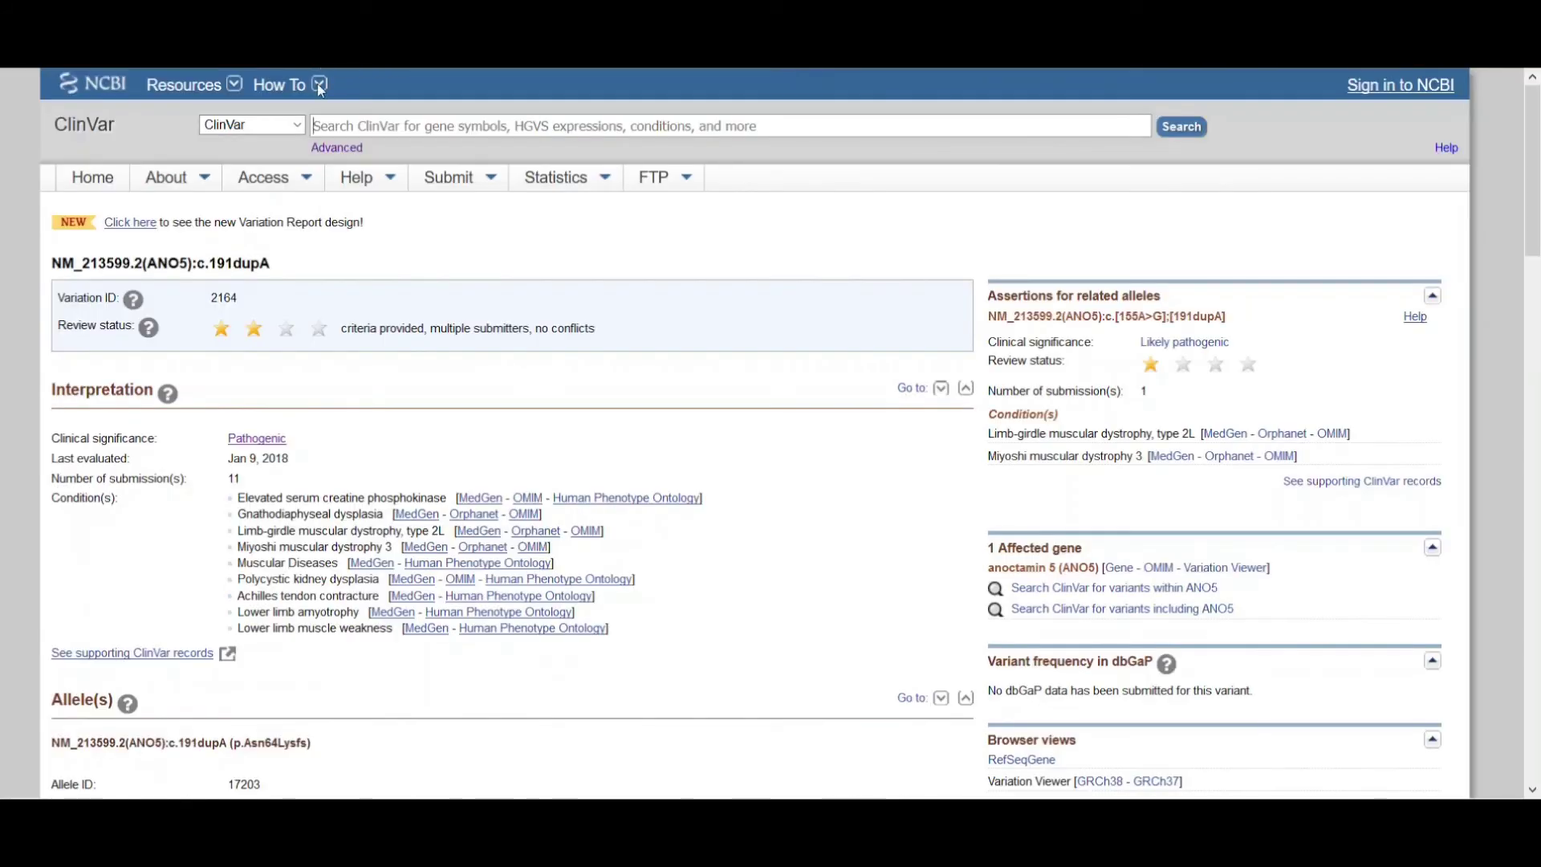
key("ctrl+w")
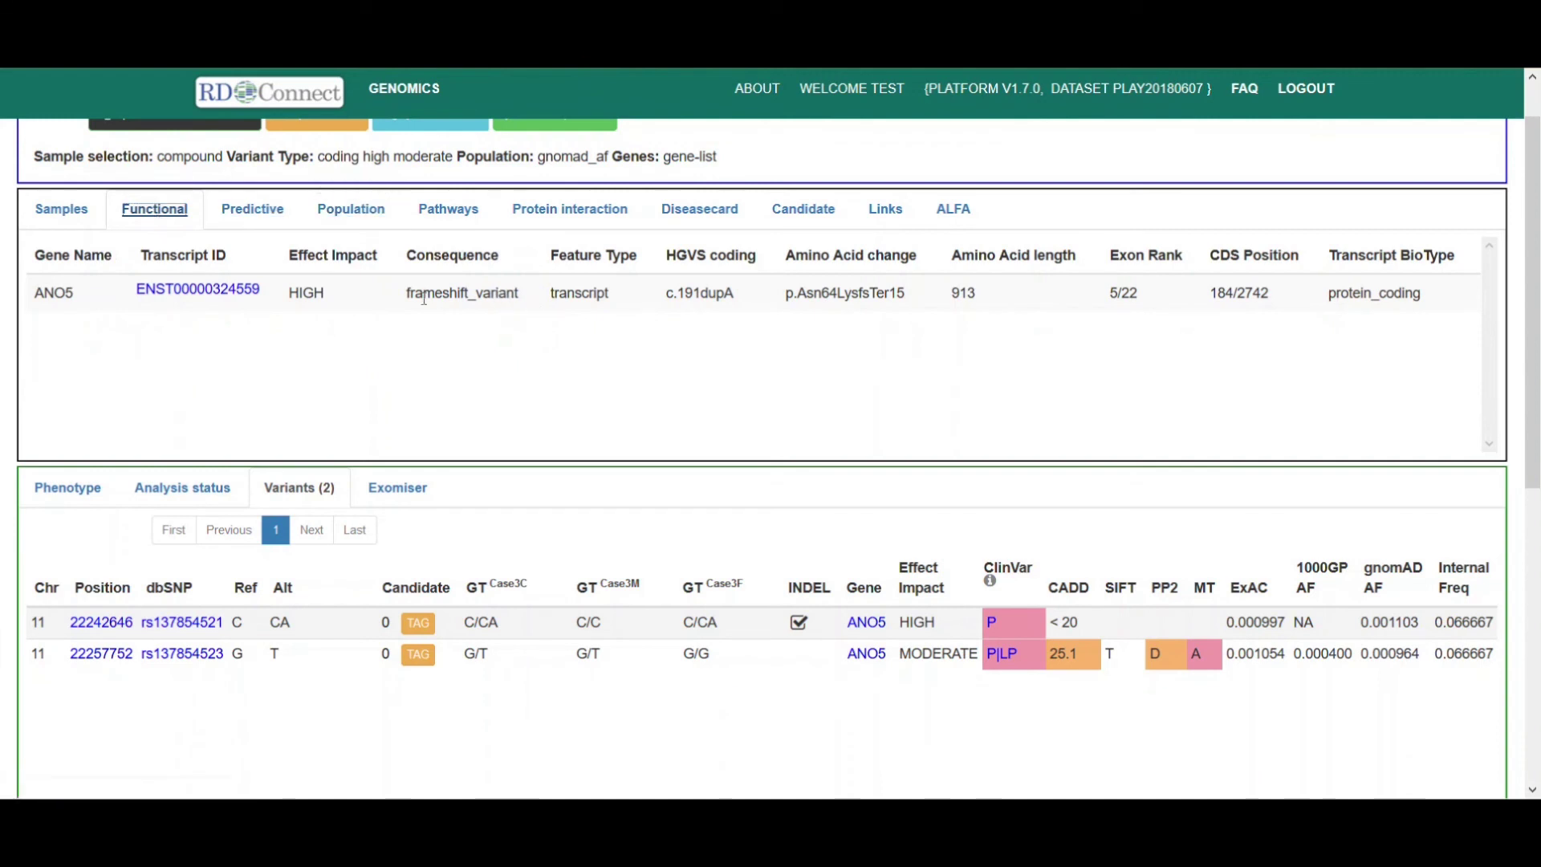
left_click_drag(410, 303, 520, 303)
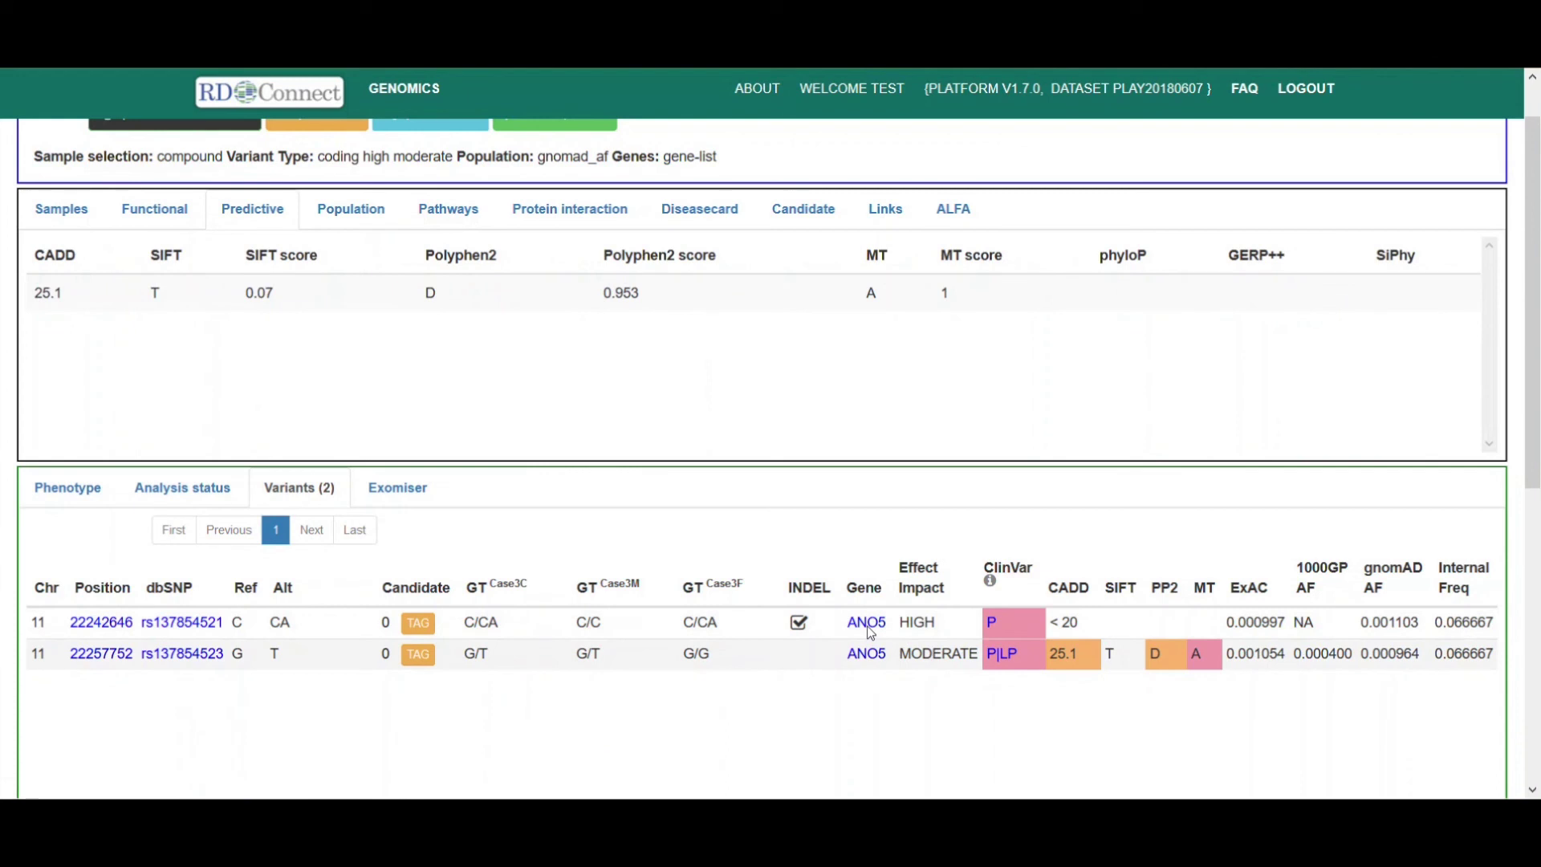
Look up the ANO5 gene in OMIM to examine its associated phenotypes and inheritance.
left_click(869, 629)
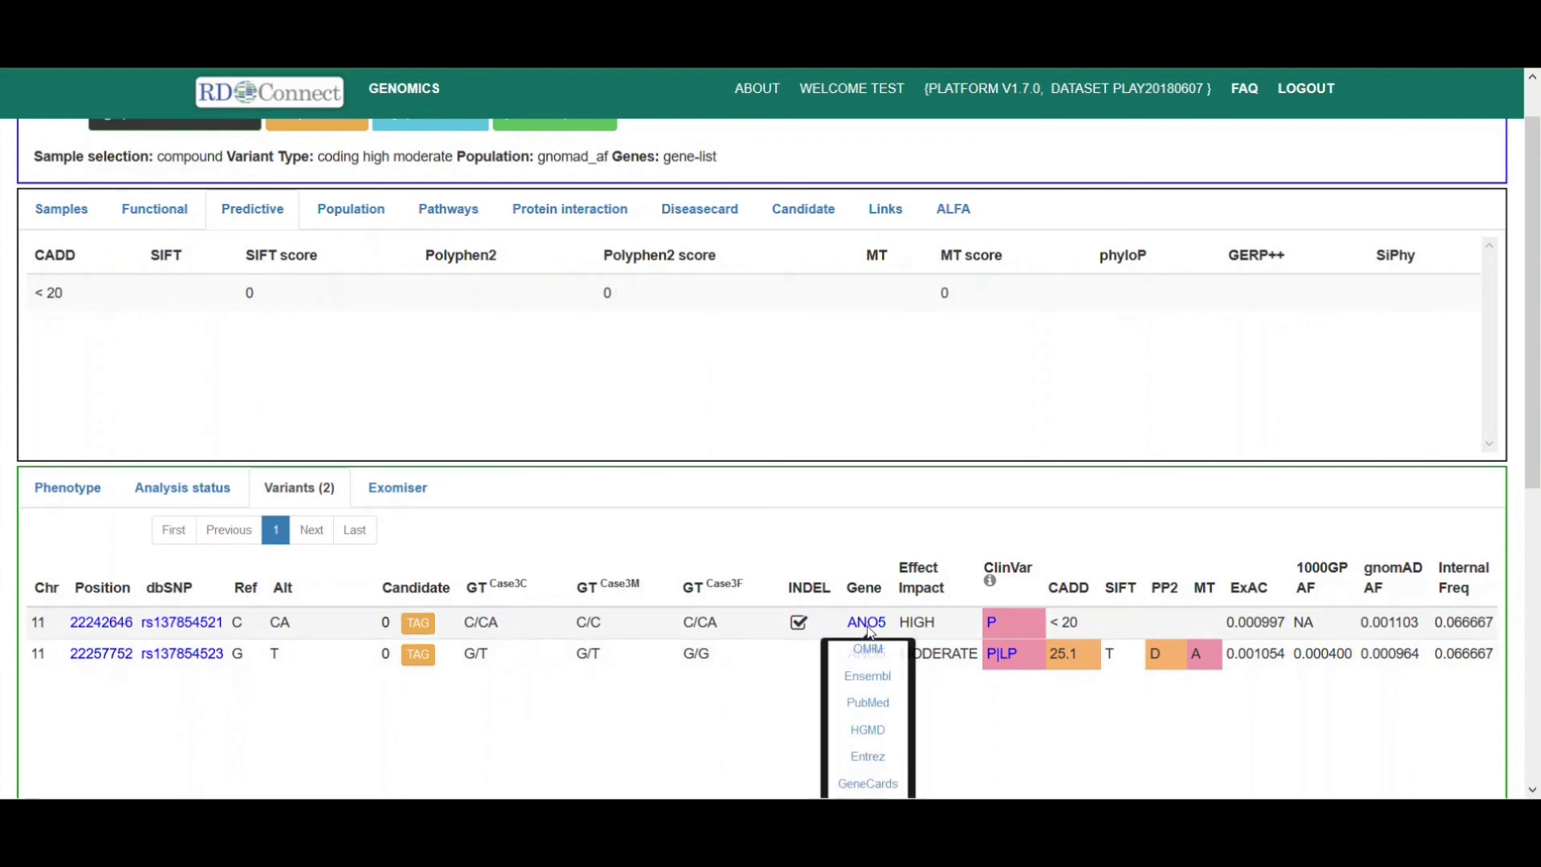
scroll(869, 634, "down", 2)
scroll(870, 634, "down", 1)
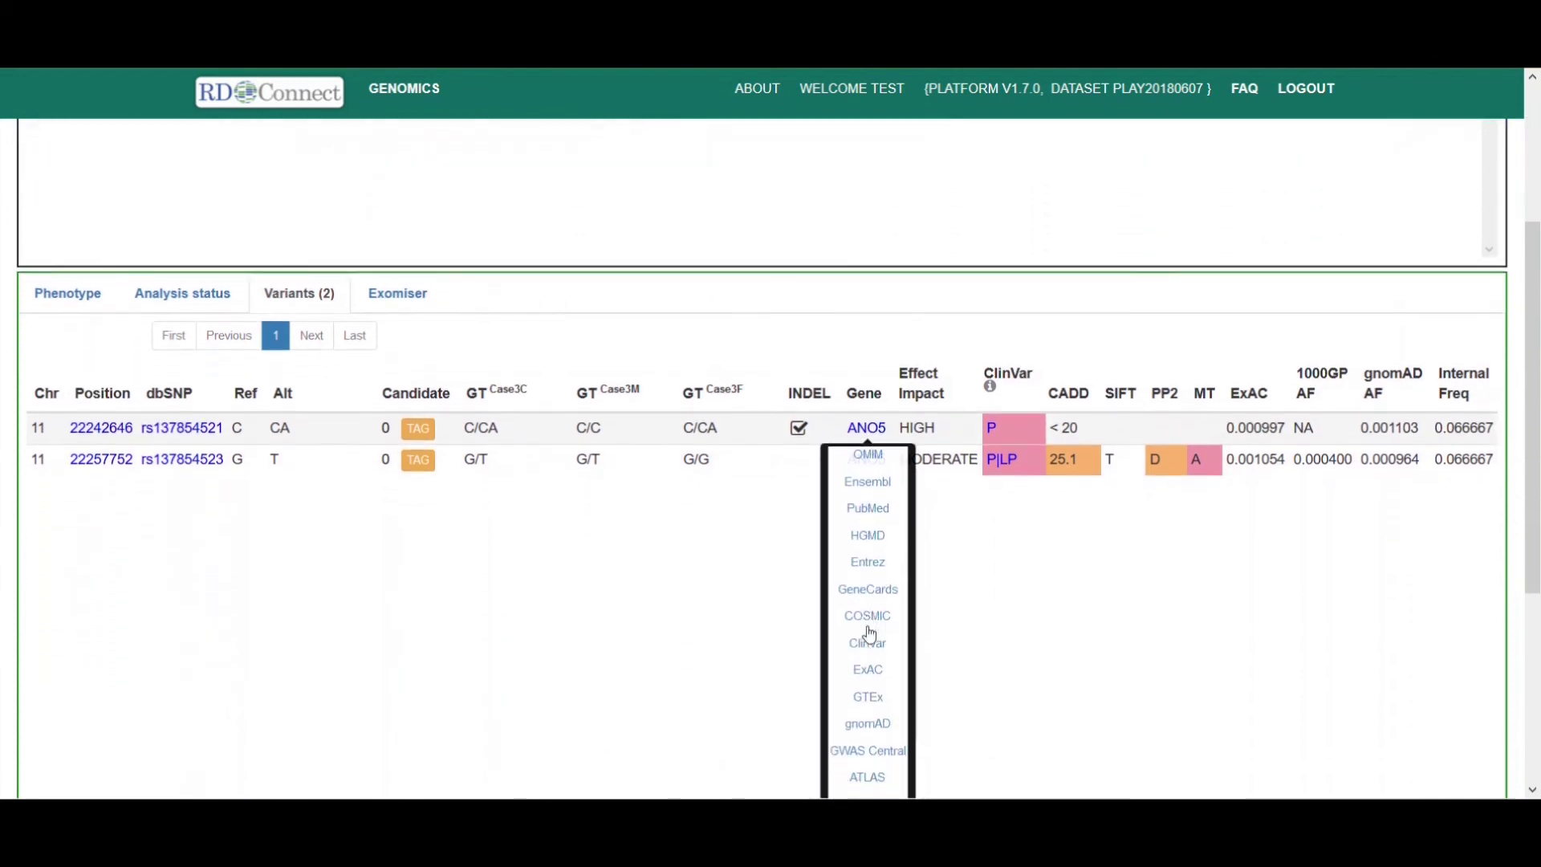
left_click(867, 418)
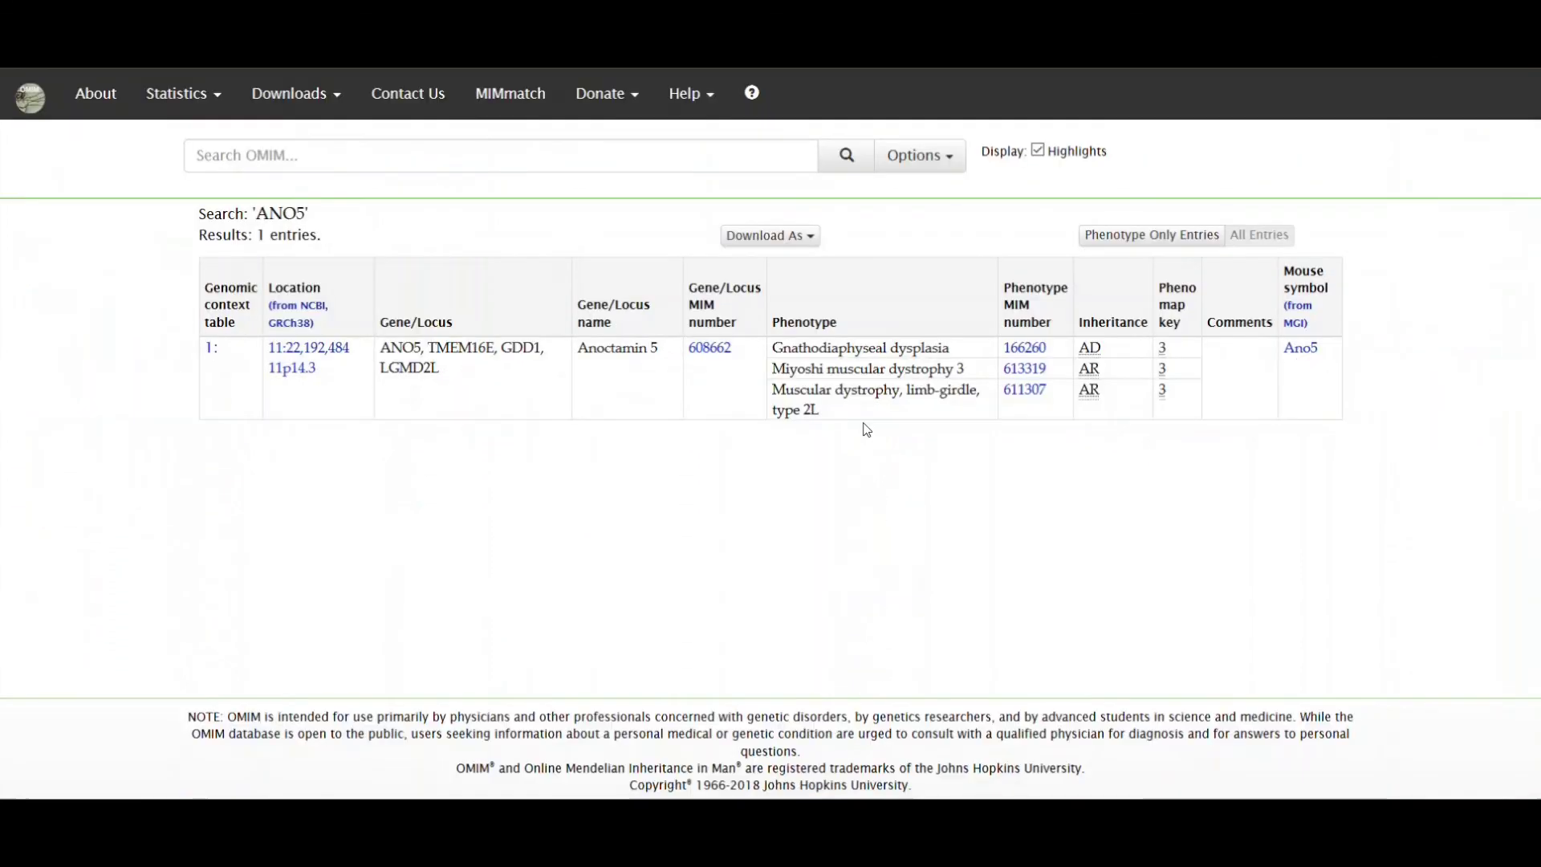